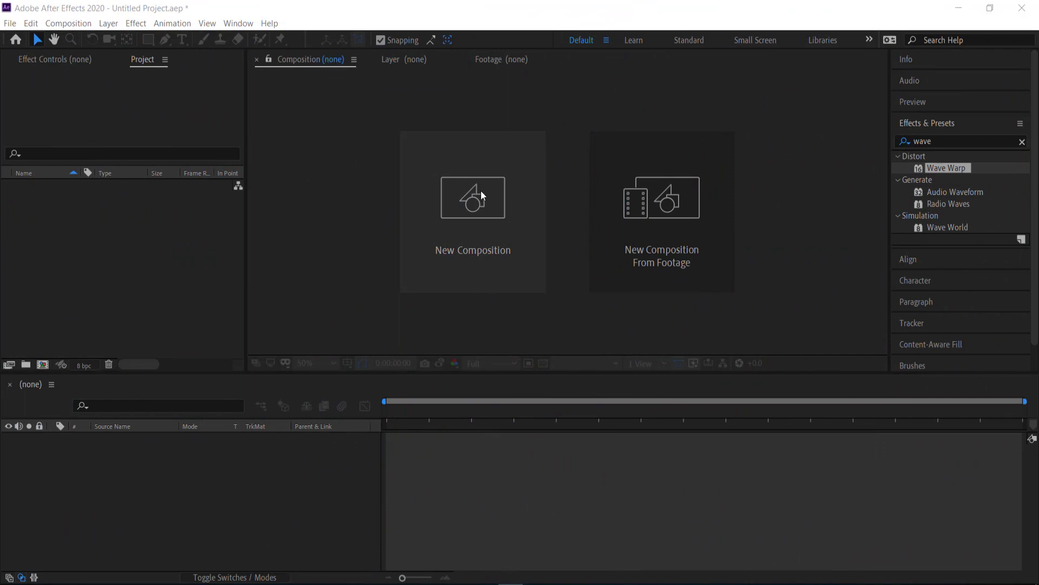
# - Create a new 1920 x 1080 px composition at 24 frames per second with a duration of 55 seconds
pyautogui.click(481, 192)
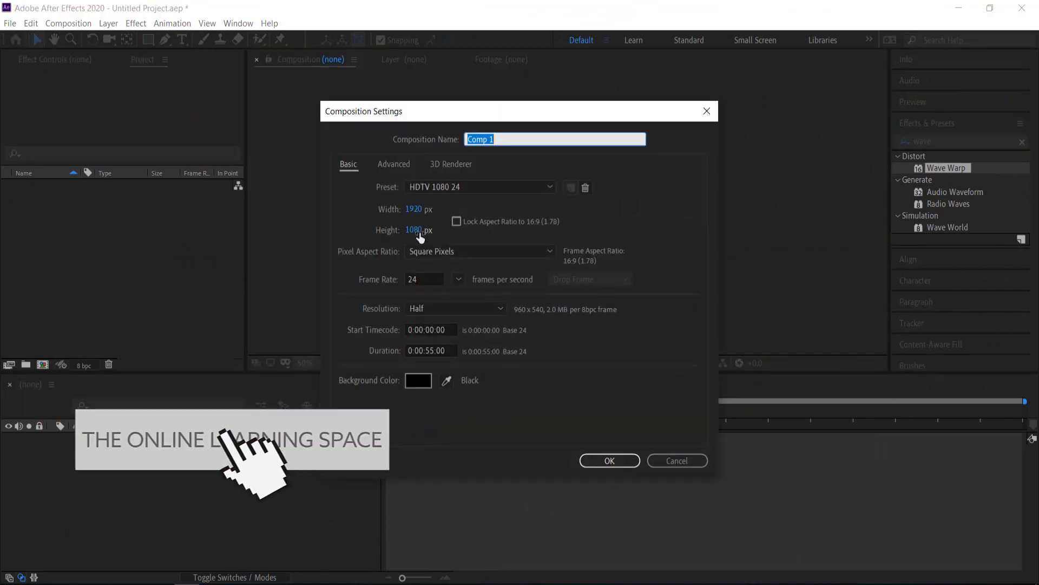
pyautogui.click(605, 461)
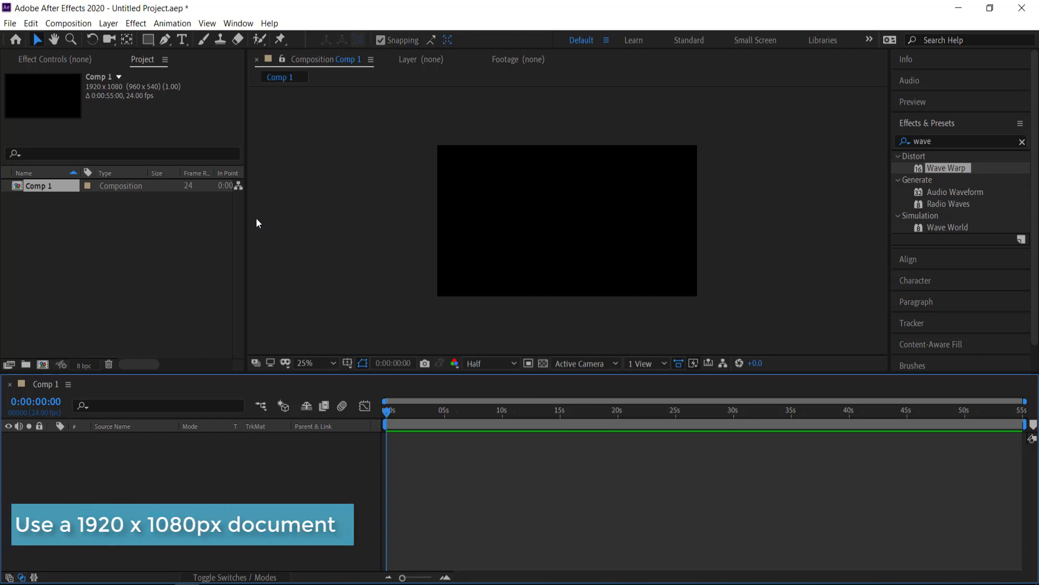
# - Add the Color Hunt palette PNG to Comp 1 and place it over the frame's upper-left corner
pyautogui.hotkey('alt', 'Tab')
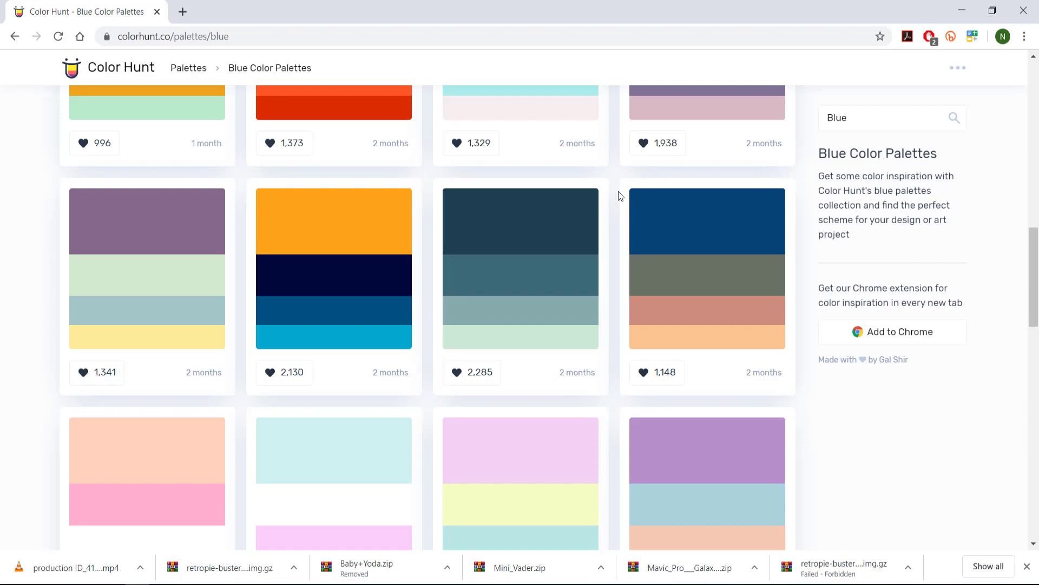
pyautogui.hotkey('alt', 'Tab')
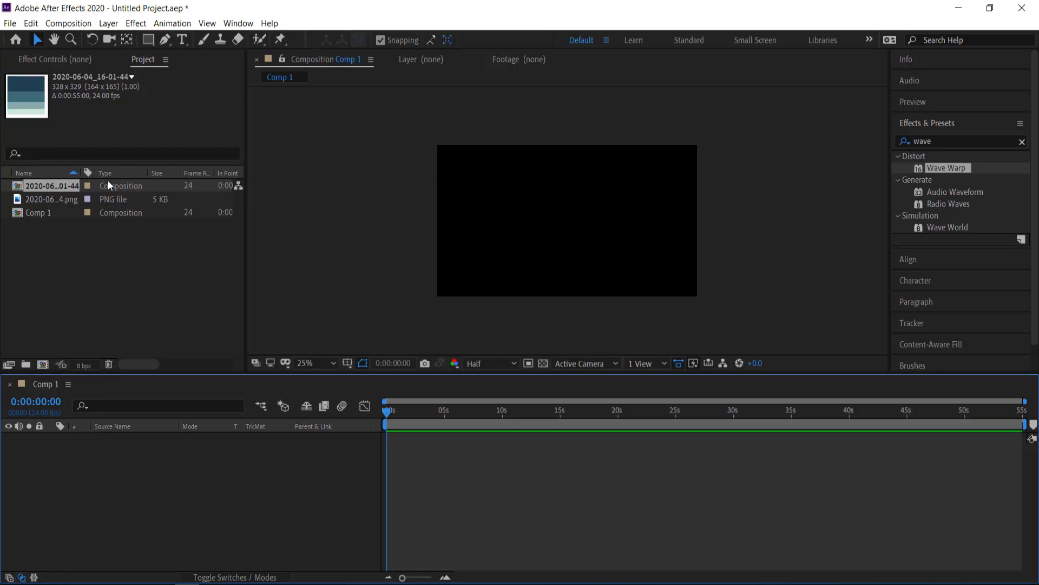
pyautogui.moveTo(60, 197); pyautogui.dragTo(145, 448)
pyautogui.moveTo(568, 205); pyautogui.dragTo(439, 151)
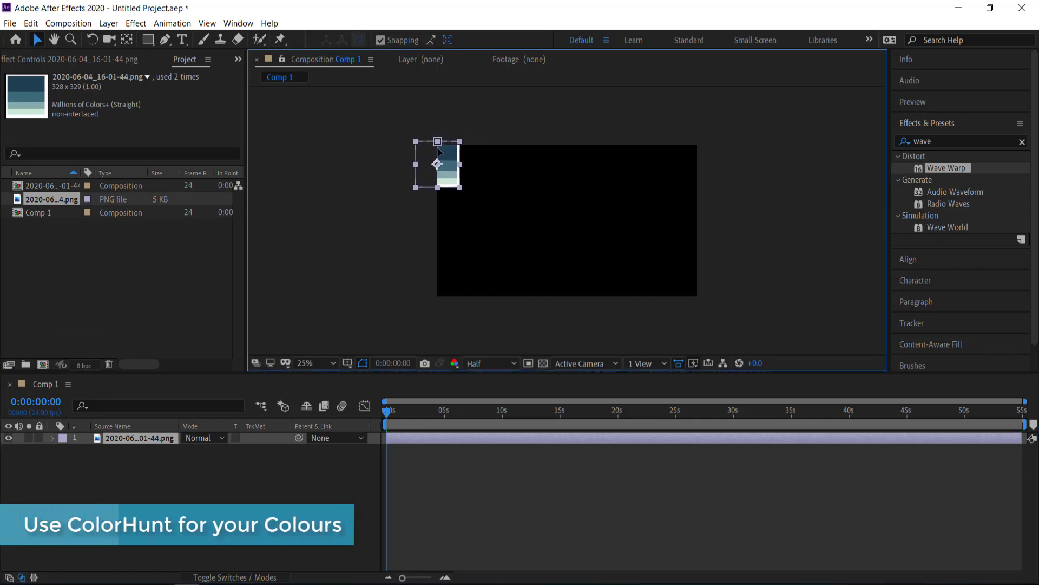
# - Create a dark blue solid layer of 1920 x 1080 px in Comp 1 as the background
pyautogui.rightClick(145, 487)
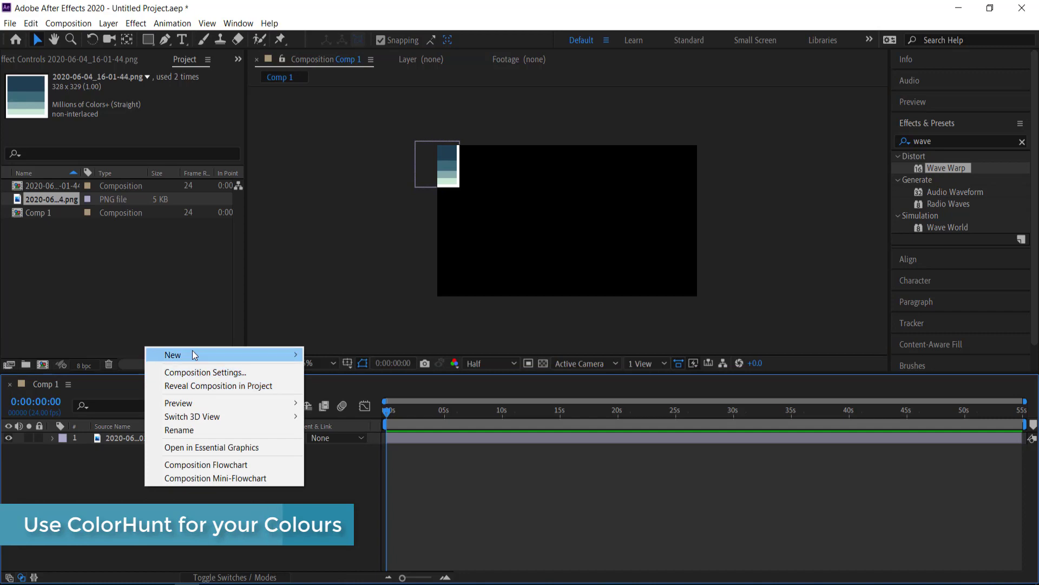
pyautogui.moveTo(192, 352)
pyautogui.click(360, 387)
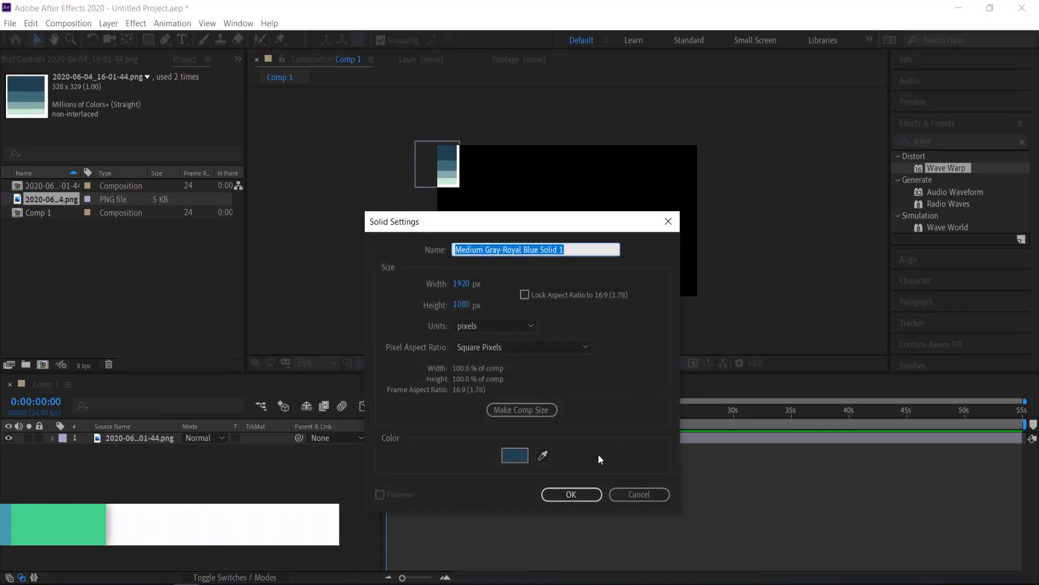
pyautogui.click(571, 494)
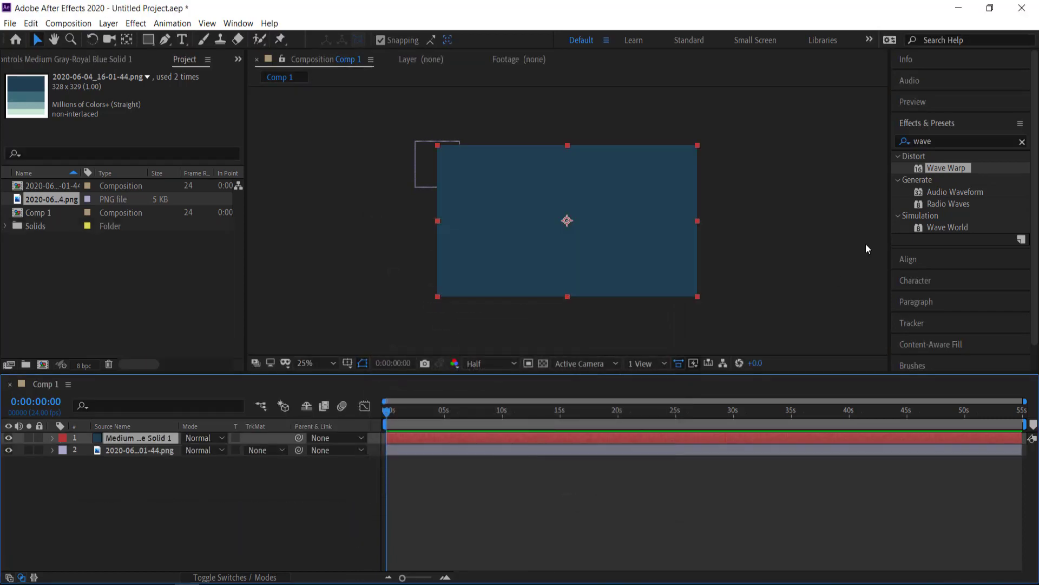
# - Apply the Gradient Ramp effect to the blue solid layer
pyautogui.click(898, 141)
pyautogui.write('grad')
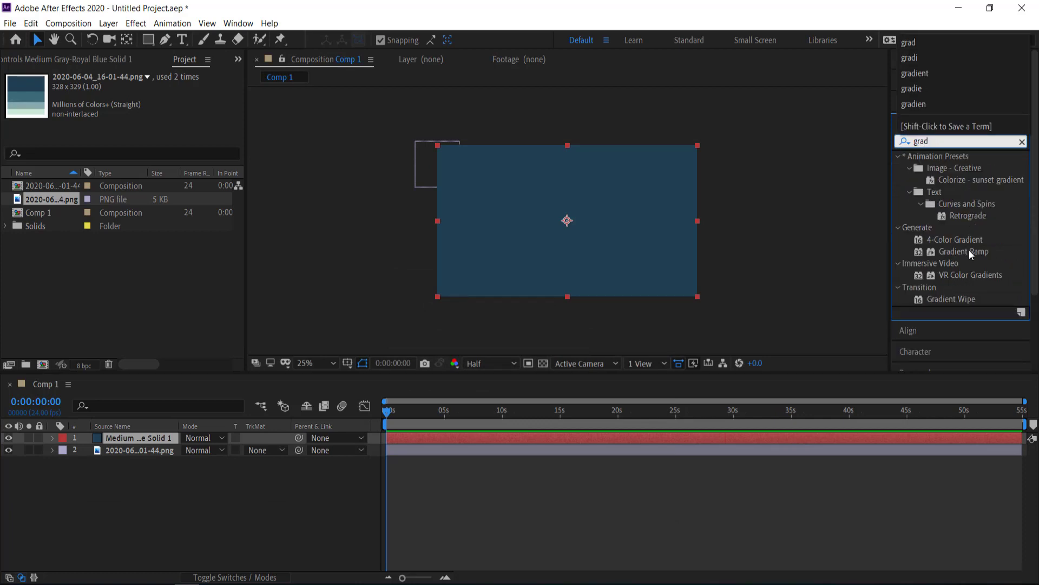
pyautogui.doubleClick(969, 252)
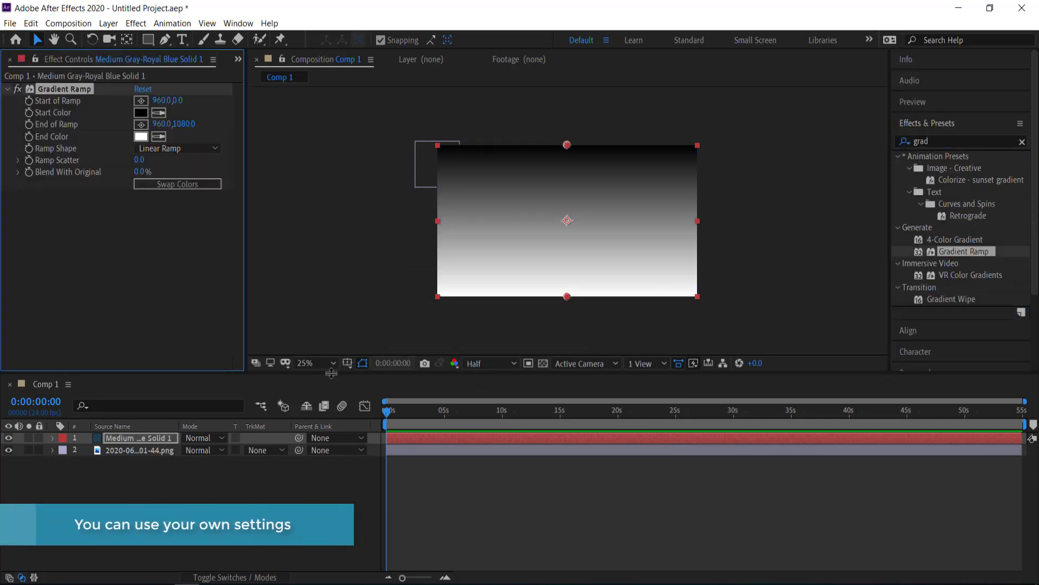
# - Move the palette layer above the solid and sample its dark blue as the ramp's start color and its light grey-teal as the end color
pyautogui.moveTo(138, 453); pyautogui.dragTo(133, 433)
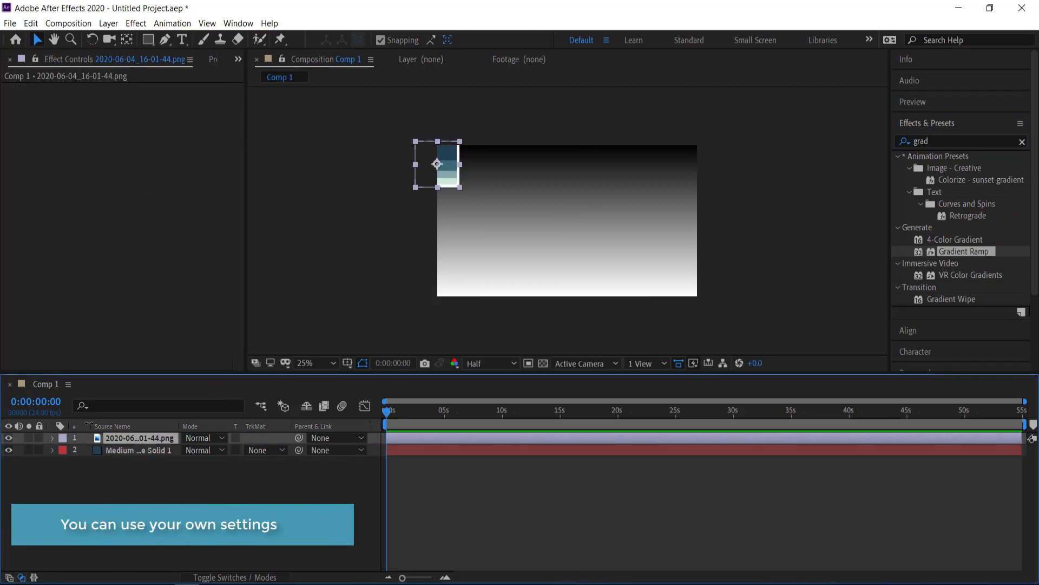
pyautogui.click(145, 450)
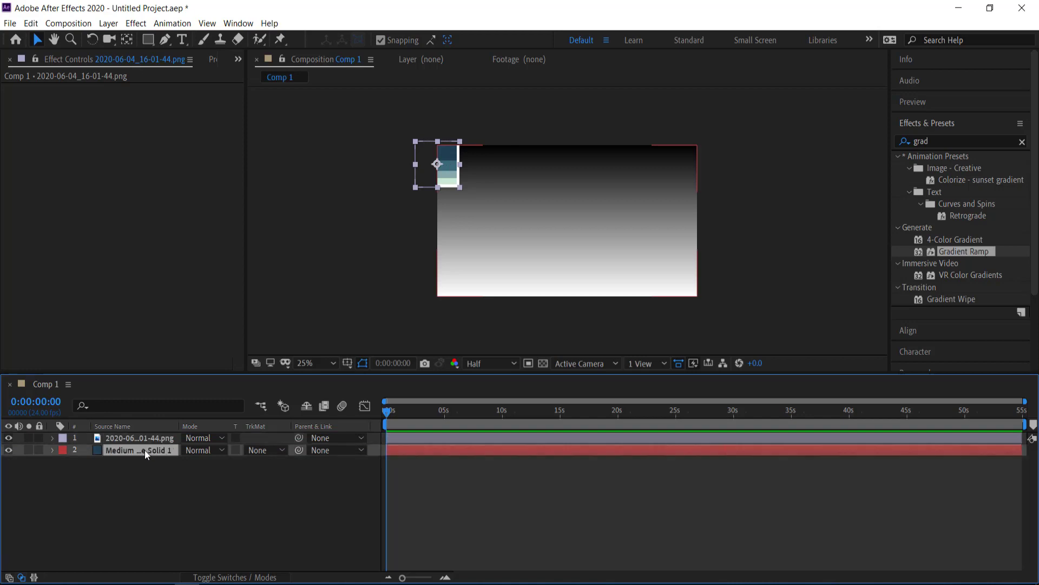
pyautogui.click(158, 112)
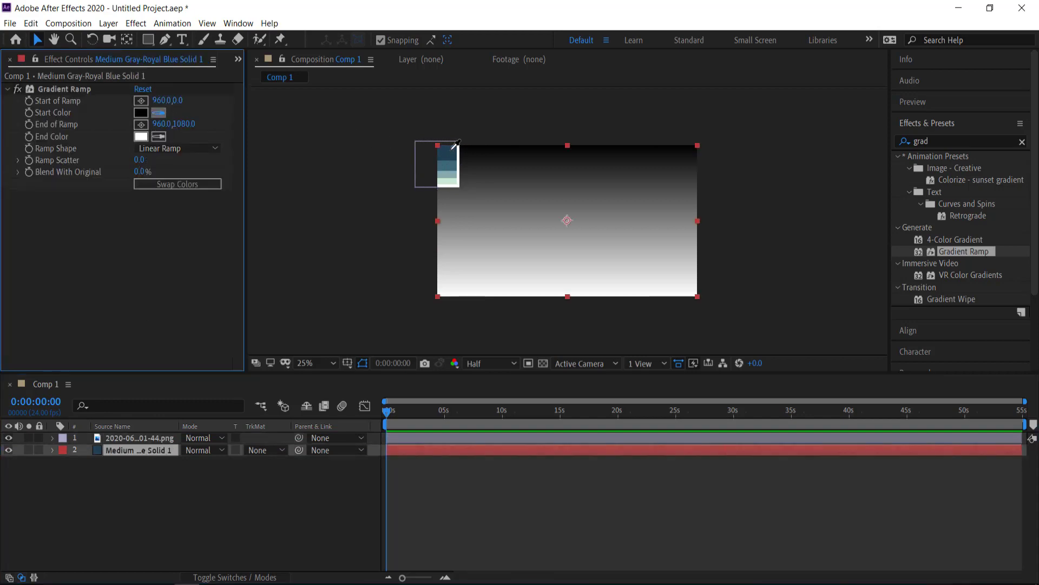
pyautogui.click(452, 147)
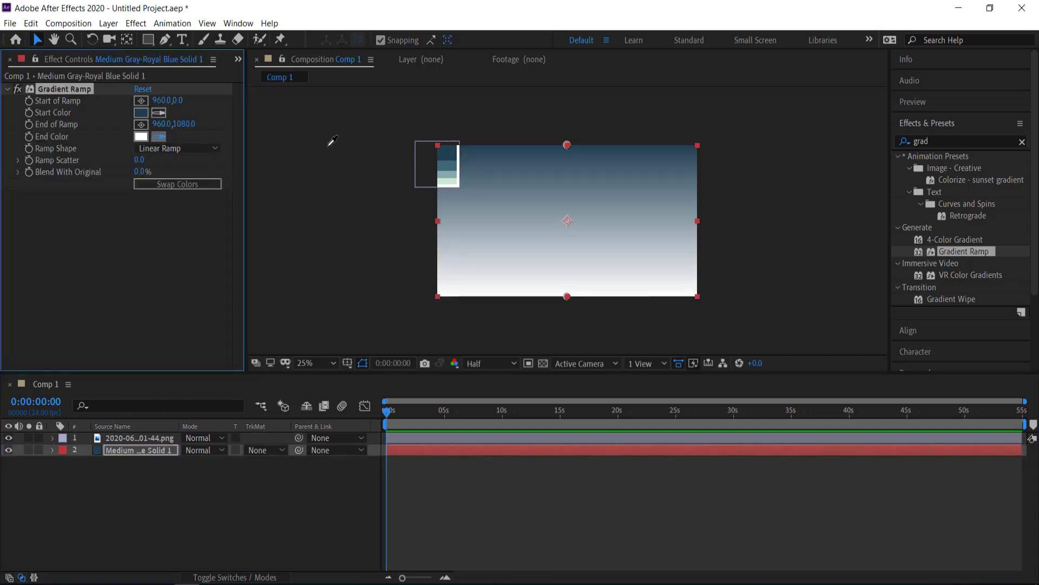
pyautogui.click(448, 174)
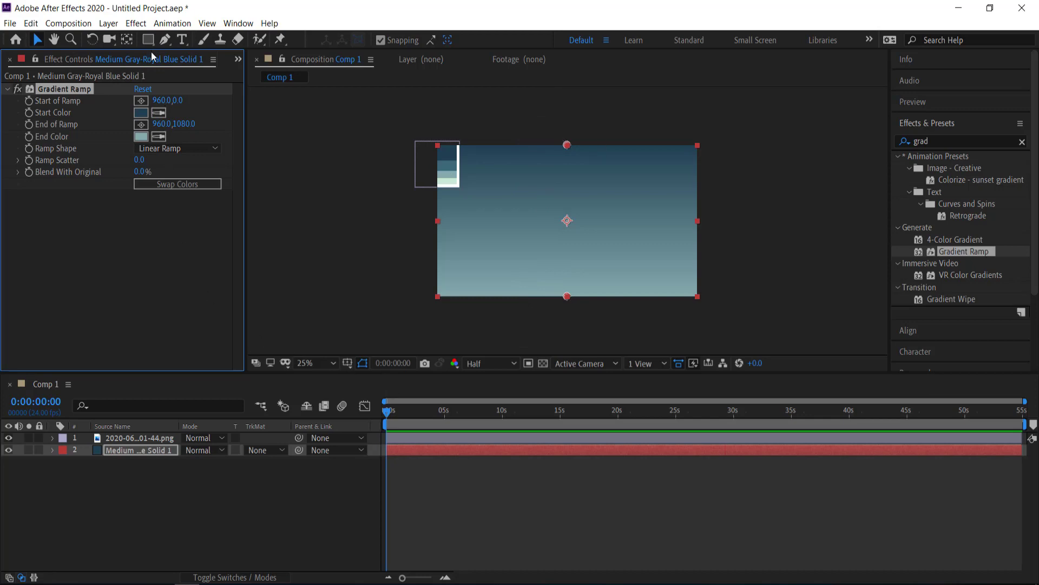
# - Add the white text "liquid" in Azo Sans Black at 250 px over the gradient background
pyautogui.click(182, 40)
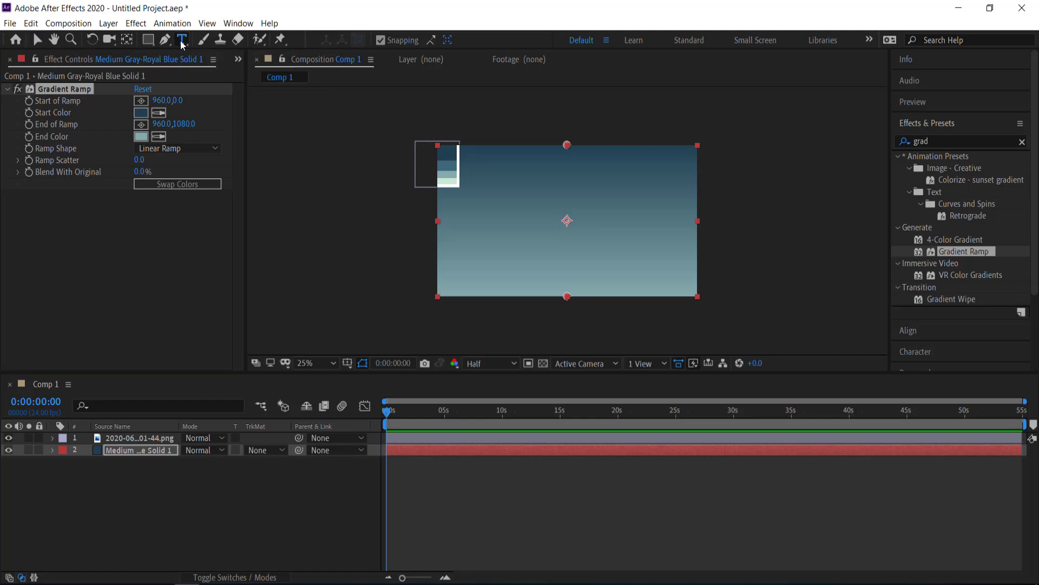
pyautogui.click(507, 226)
pyautogui.write('l')
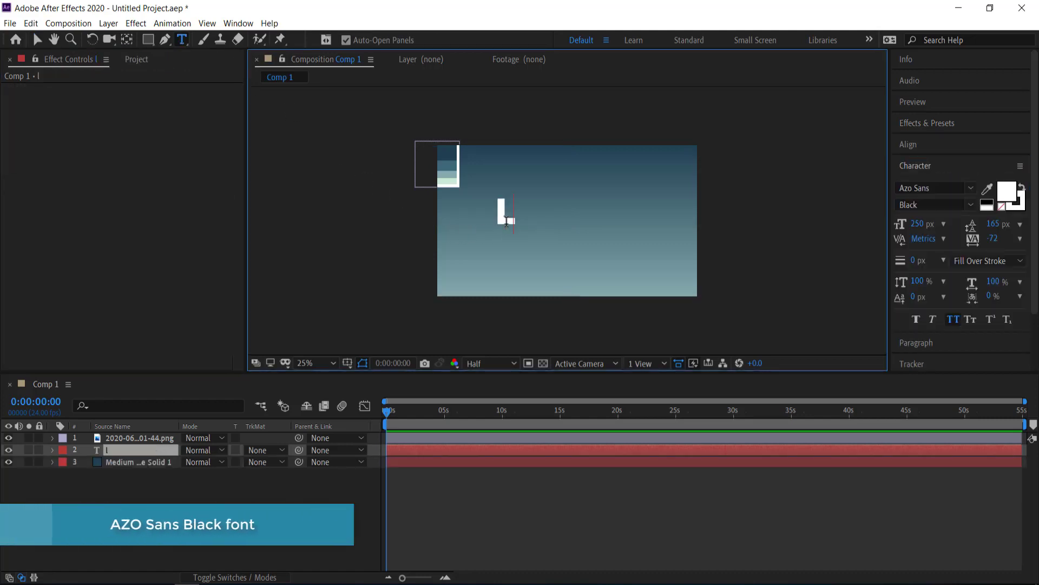
pyautogui.write('iquid')
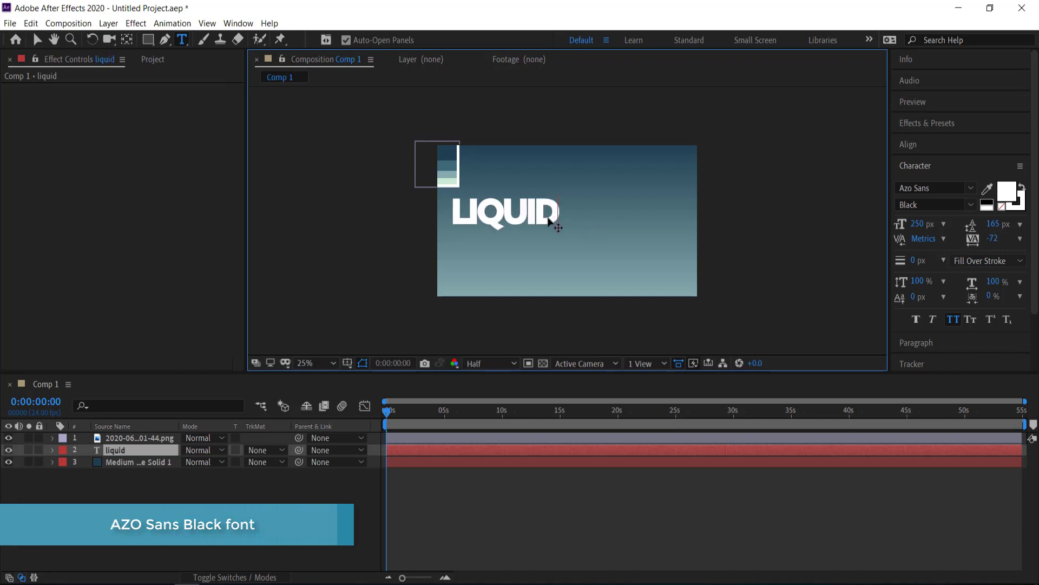
# - Set the tracking of the whole liquid text to -81
pyautogui.hotkey('ctrl', 'a')
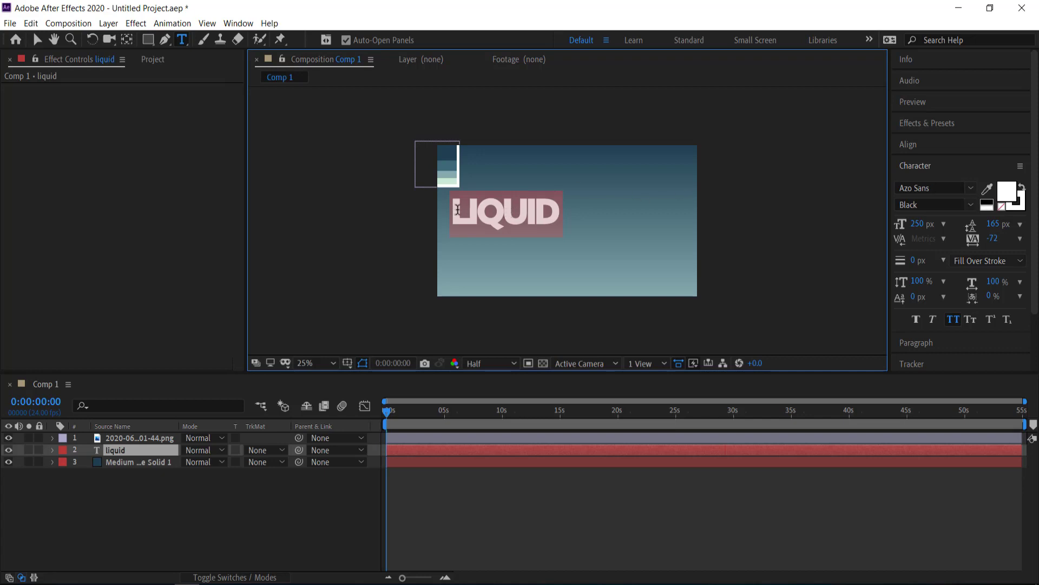
pyautogui.moveTo(997, 240); pyautogui.dragTo(993, 240)
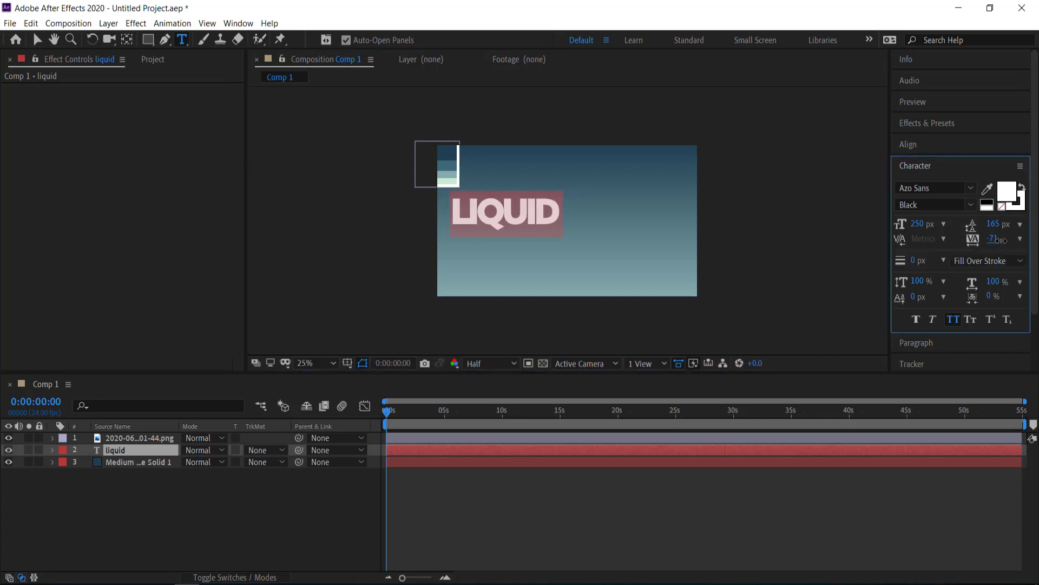
pyautogui.moveTo(995, 242); pyautogui.dragTo(997, 239)
pyautogui.click(774, 166)
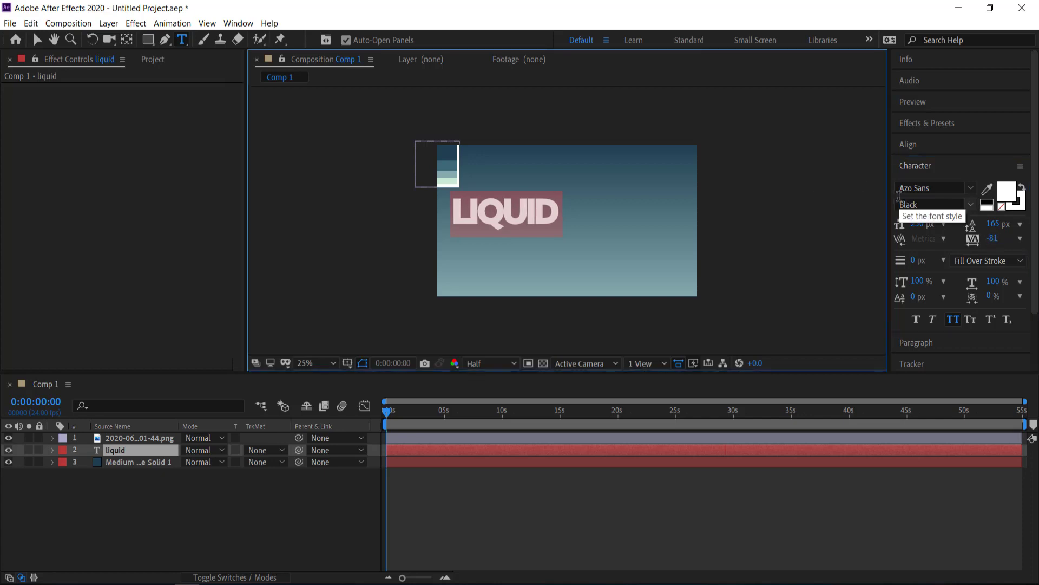
# - Scale the liquid text up proportionally to nearly fill the frame's width and move it to the middle
pyautogui.click(36, 39)
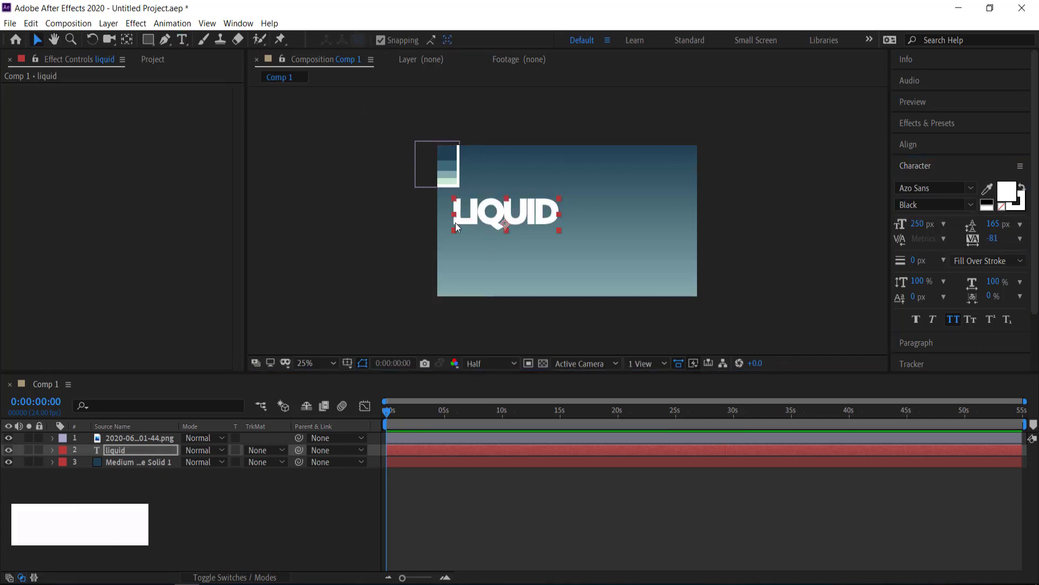
pyautogui.moveTo(445, 234); pyautogui.dragTo(395, 259)
pyautogui.moveTo(509, 209); pyautogui.dragTo(563, 208)
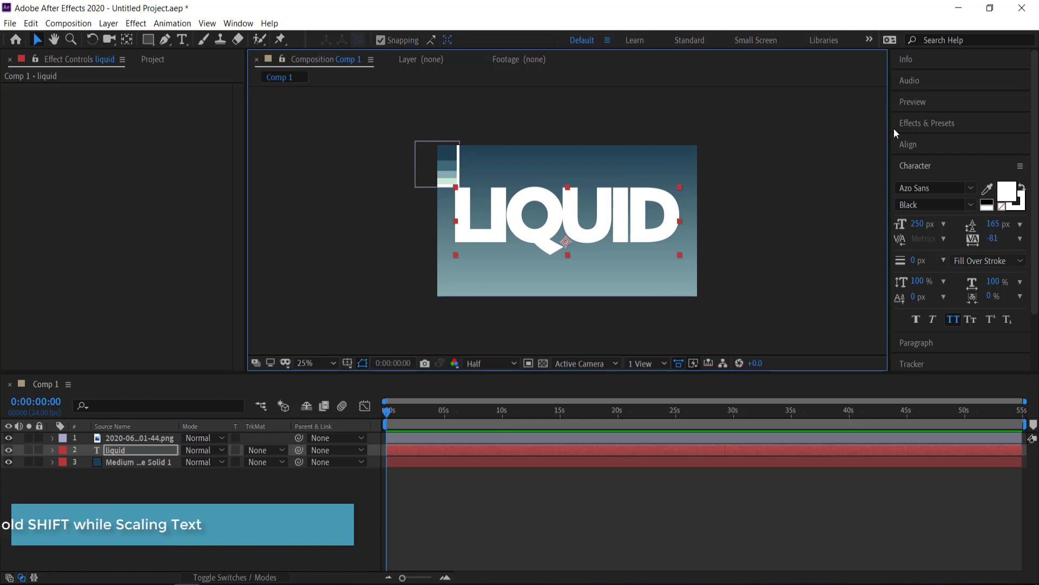
# - Center the liquid text in the composition, center its anchor point within the text, and deselect the layer
pyautogui.click(918, 123)
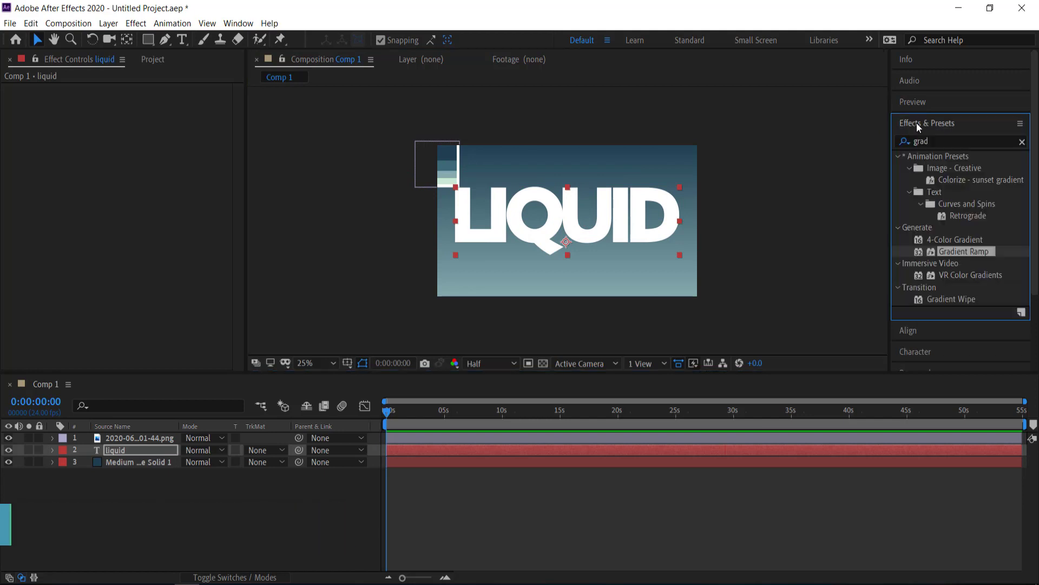
pyautogui.click(922, 330)
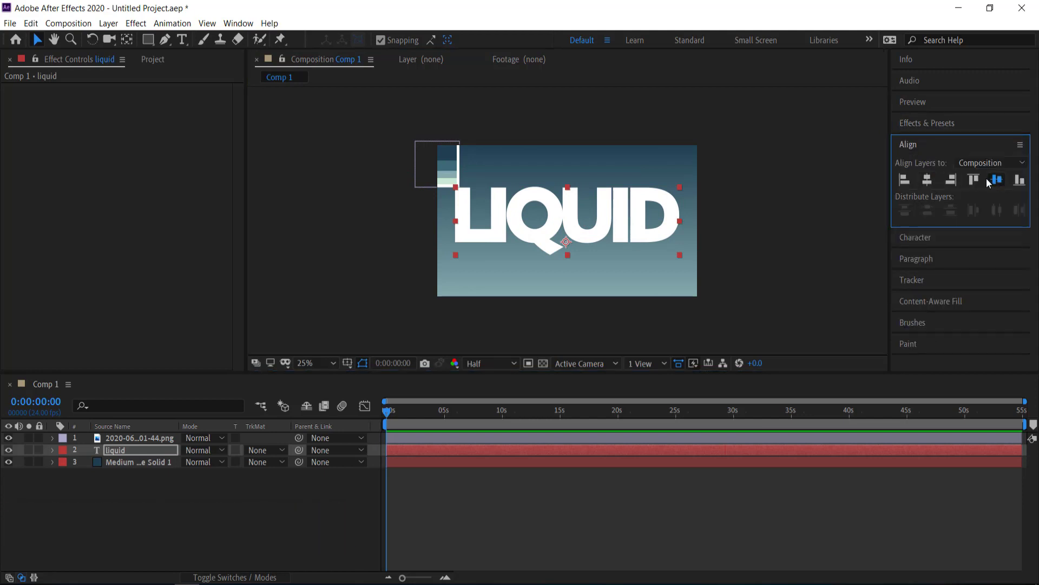
pyautogui.keyDown('ctrl'); pyautogui.doubleClick(127, 40); pyautogui.keyUp('ctrl')
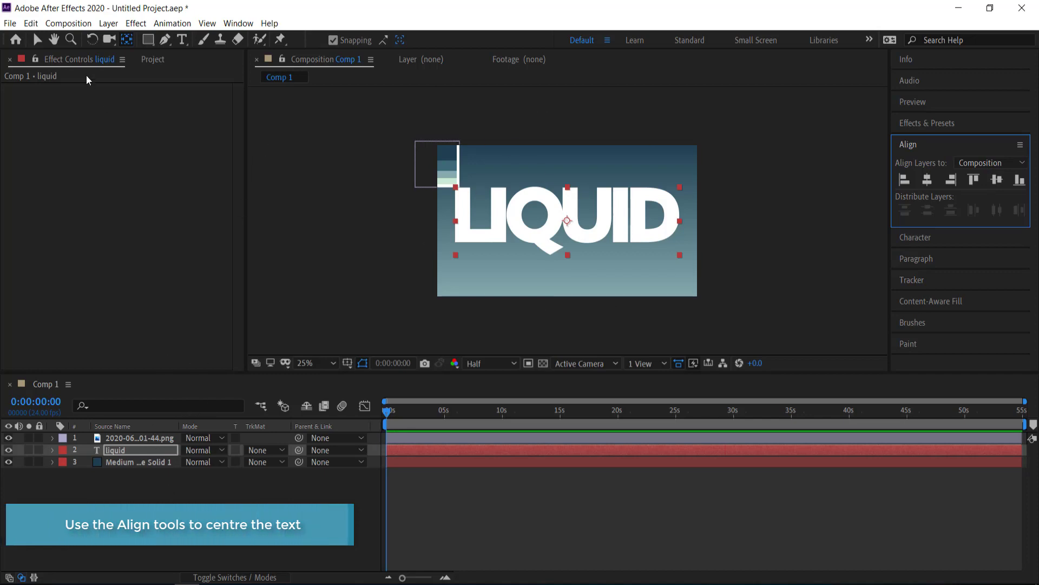
pyautogui.press('v')
pyautogui.click(277, 130)
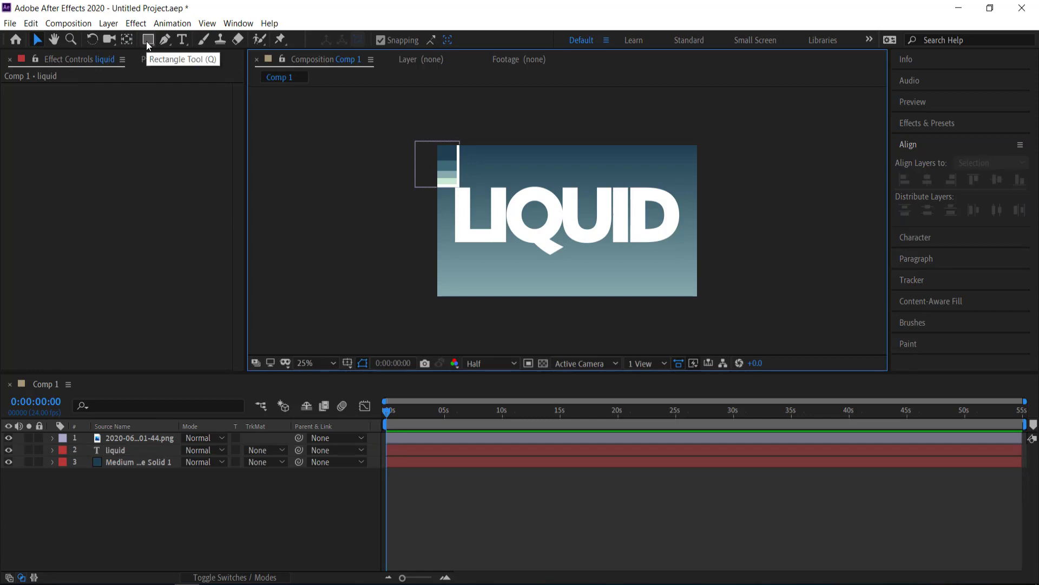
# - Draw a grey-teal rectangle wider than the frame around the text, place its layer below the liquid text, and lock the palette layer
pyautogui.click(146, 41)
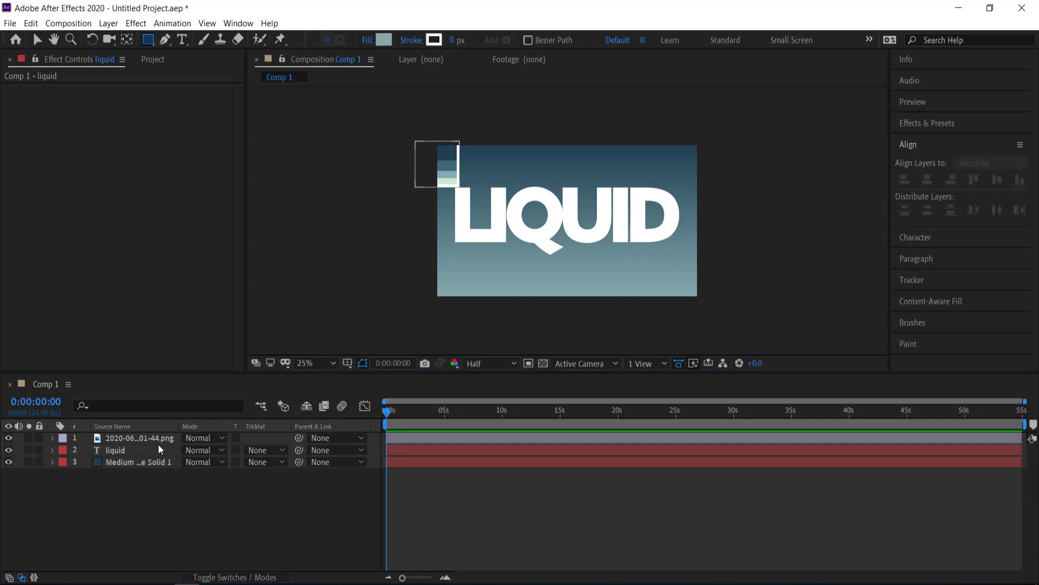
pyautogui.moveTo(372, 174); pyautogui.dragTo(709, 261)
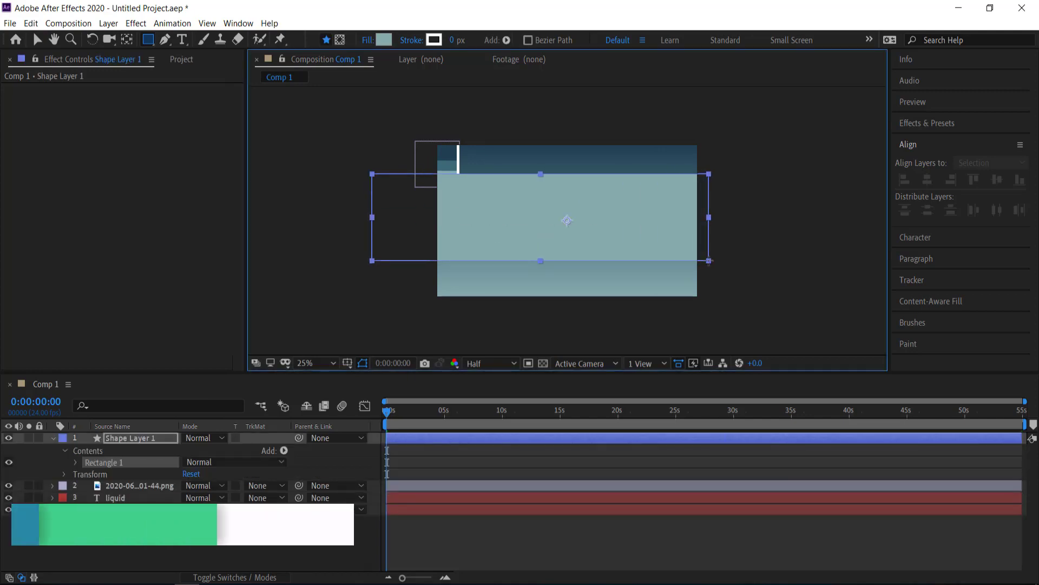
pyautogui.moveTo(136, 437); pyautogui.dragTo(133, 499)
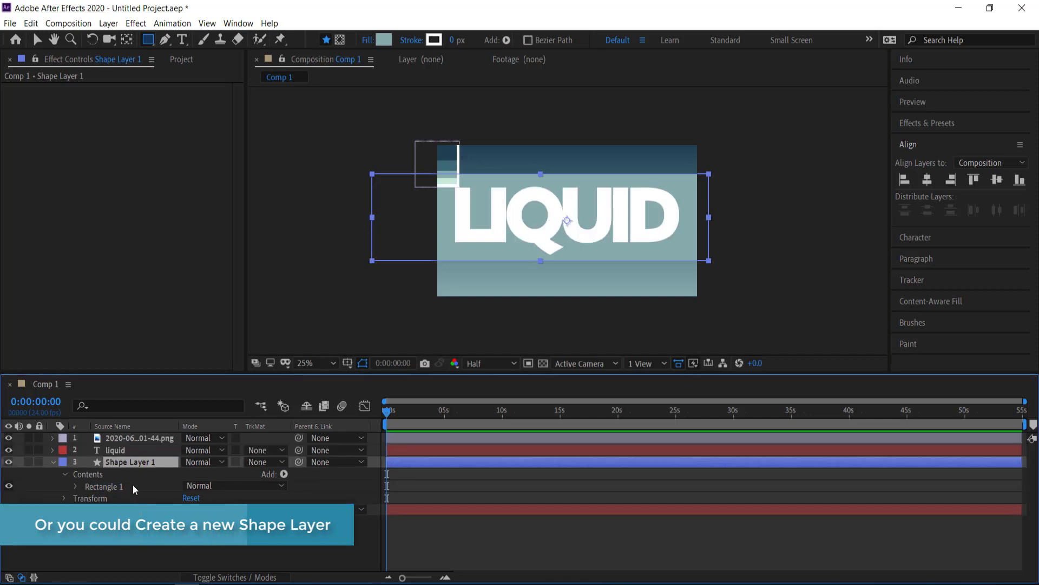
pyautogui.click(39, 437)
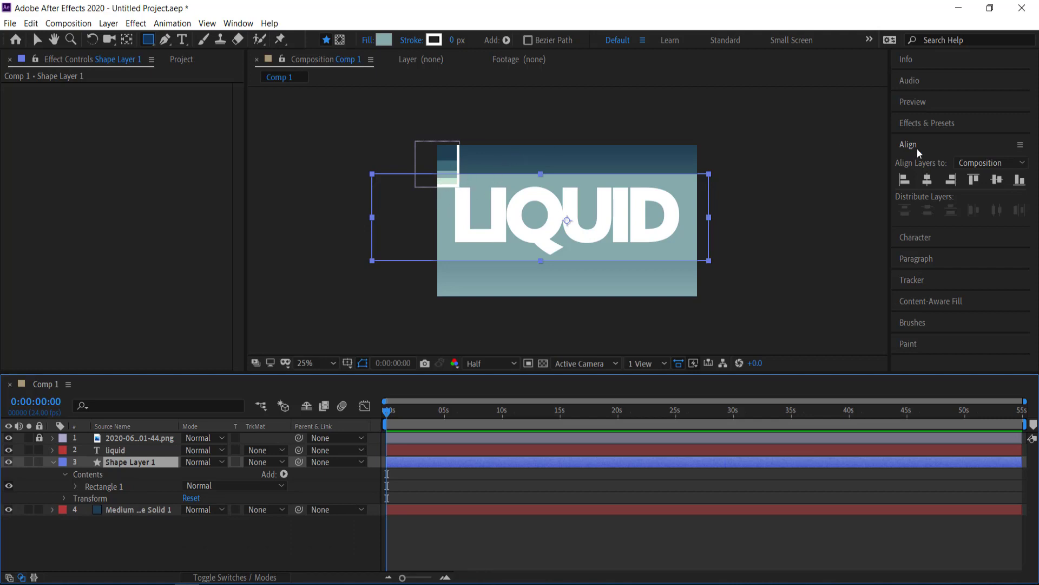
# - Apply the Wave Warp effect to the rectangle's shape layer
pyautogui.click(918, 122)
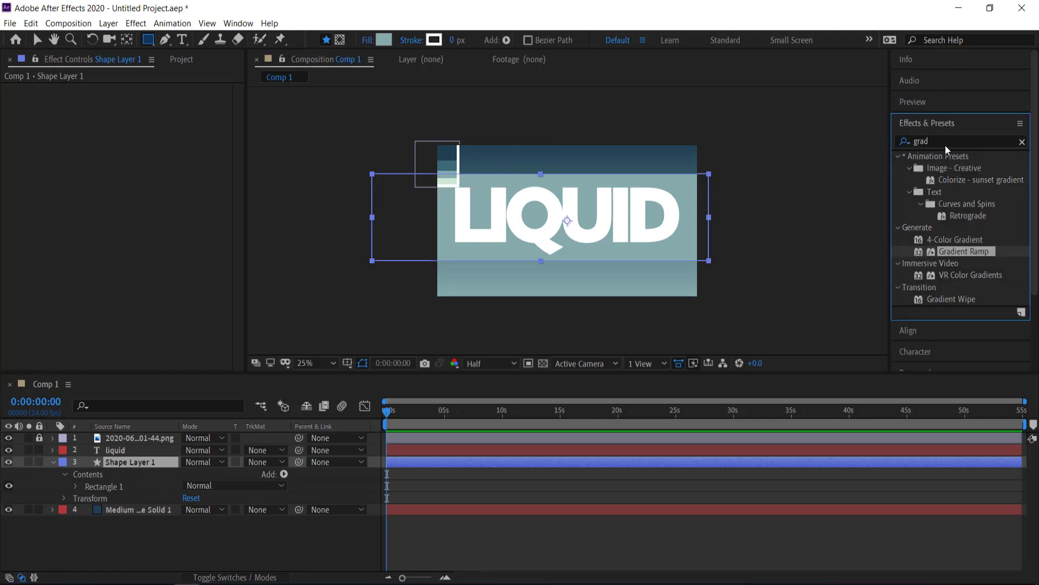
pyautogui.click(913, 141)
pyautogui.write('wave')
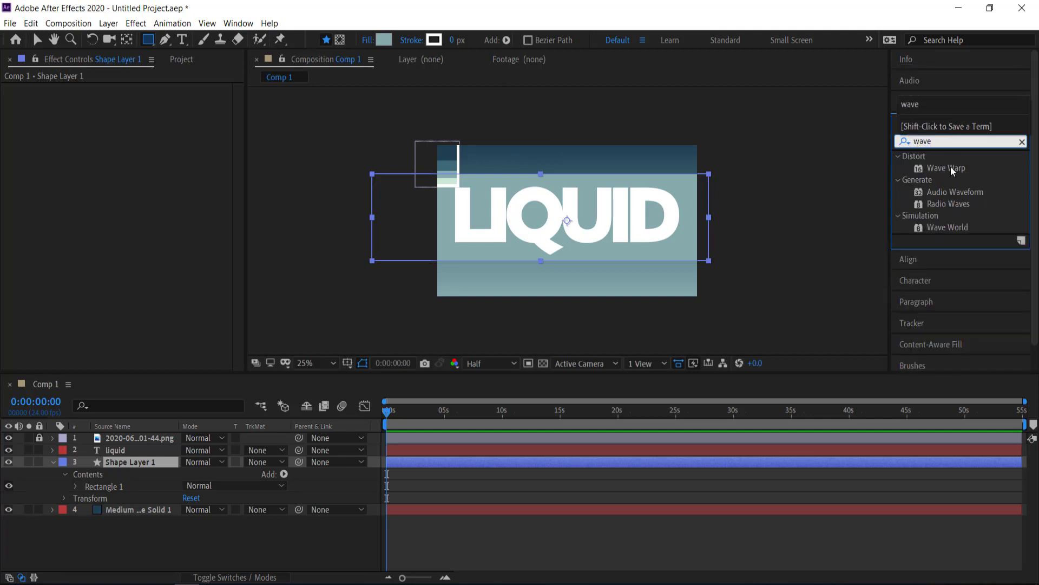
pyautogui.doubleClick(948, 168)
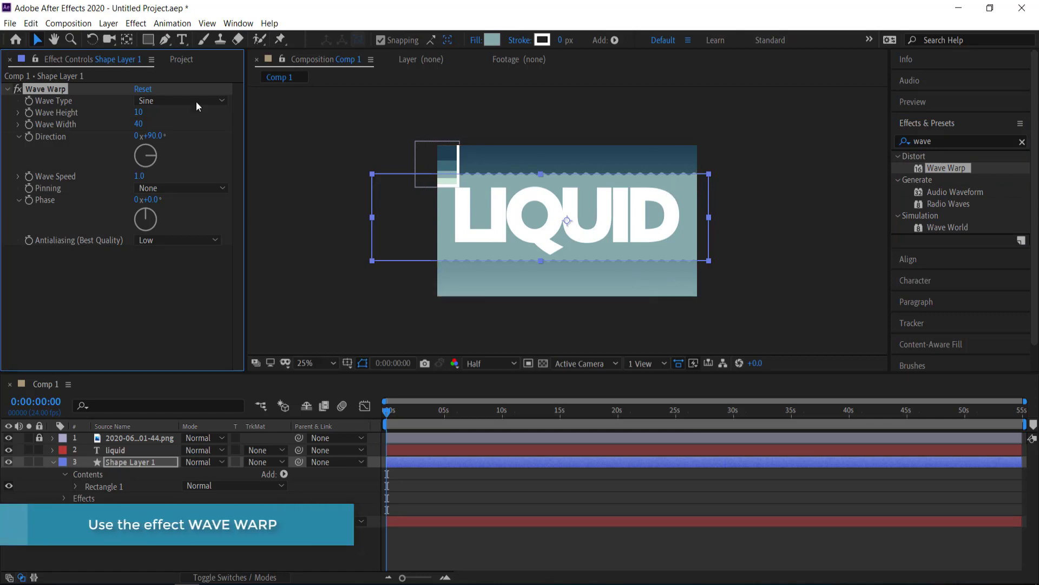
# - Set the Wave Warp's Wave Height to 30 and Wave Width to 200, and preview the wave motion
pyautogui.click(138, 113)
pyautogui.write('30')
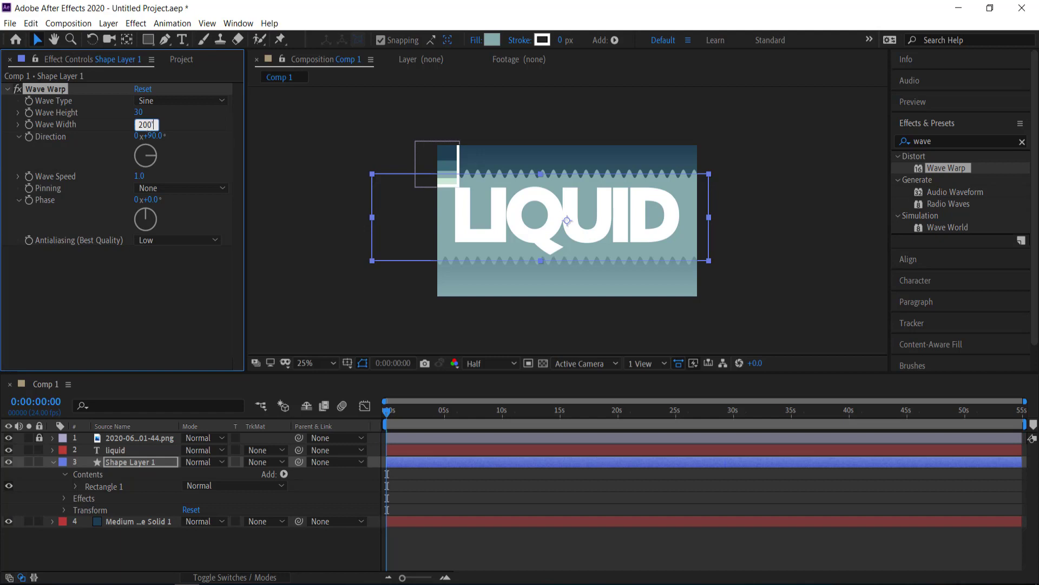
pyautogui.click(347, 415)
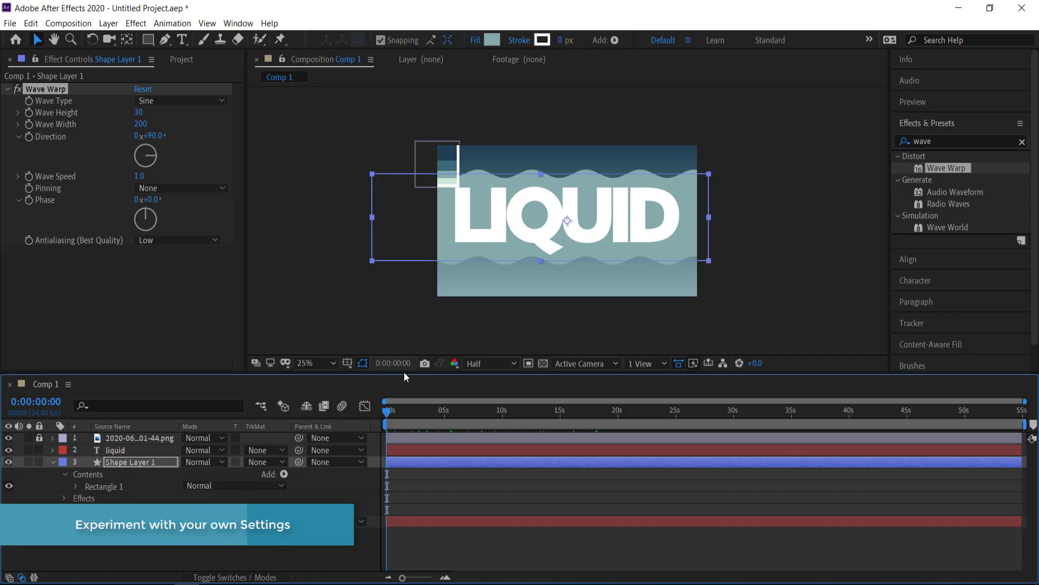
pyautogui.press('space')
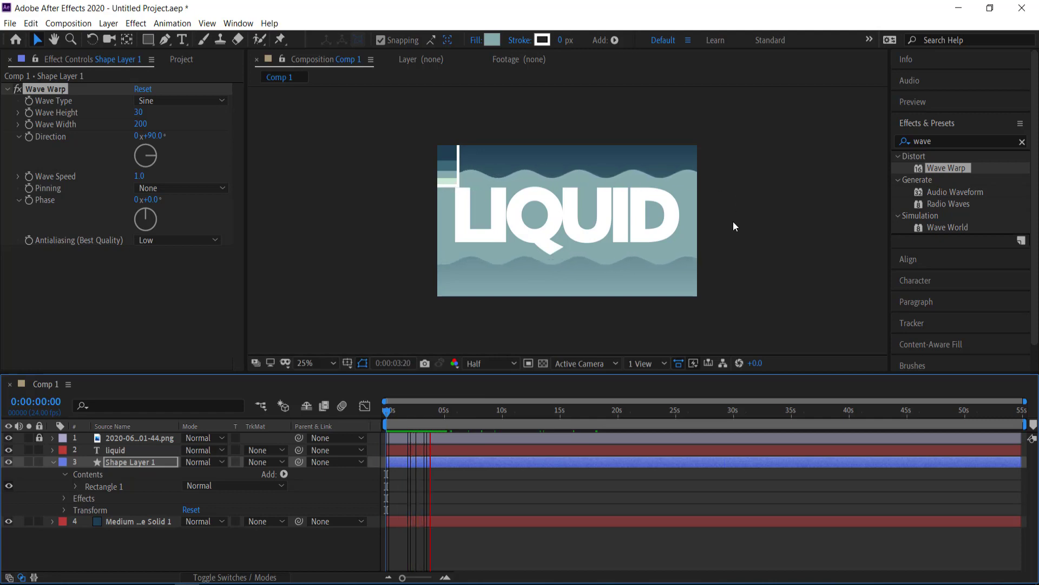
pyautogui.press('space')
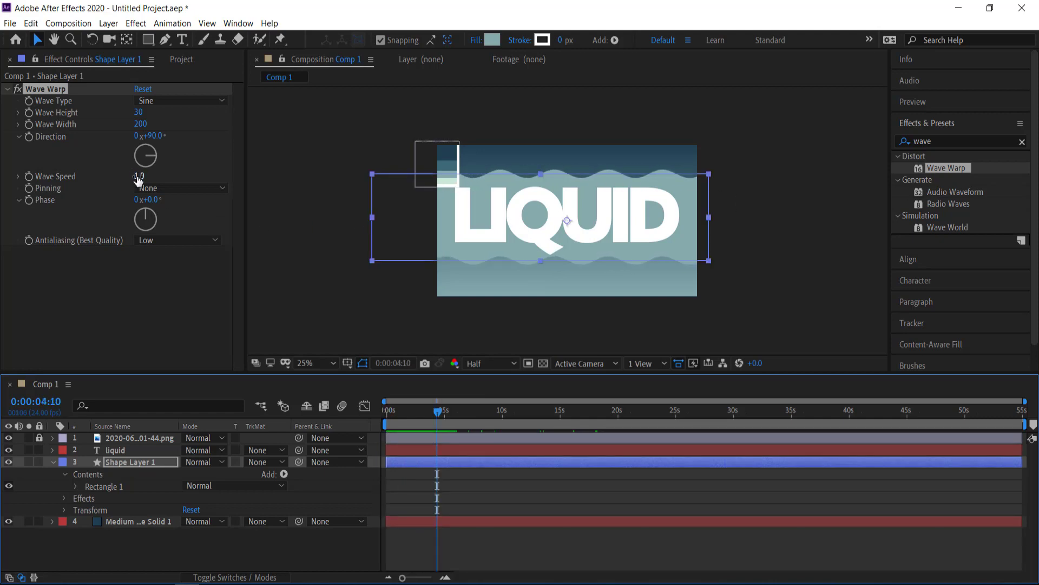
# - Try a Wave Speed of 2.2 on the rectangle, preview it, and undo the speed change
pyautogui.moveTo(138, 180); pyautogui.dragTo(415, 379)
pyautogui.press('space')
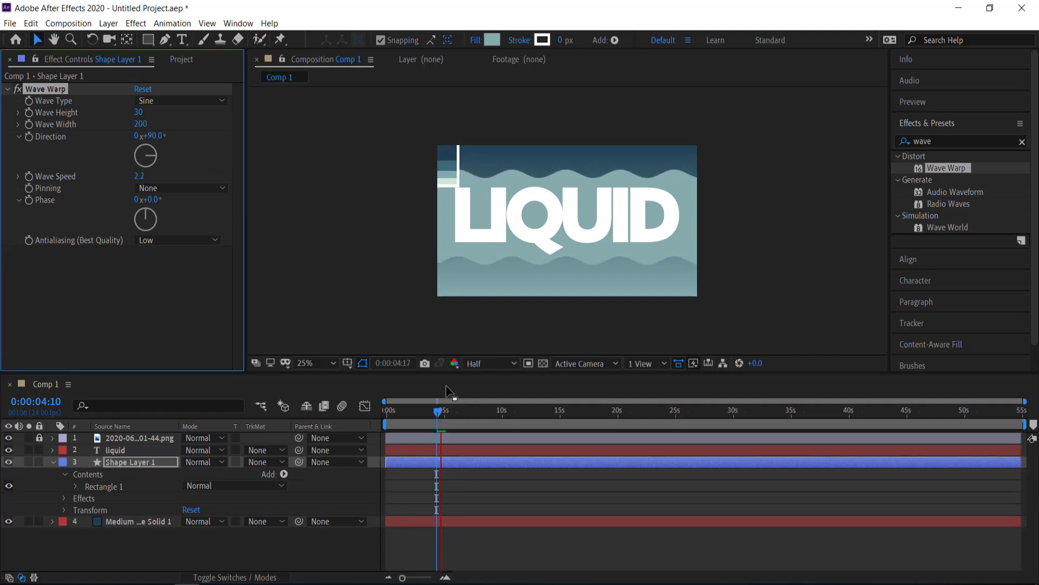
pyautogui.press('space')
pyautogui.hotkey('ctrl', 'z')
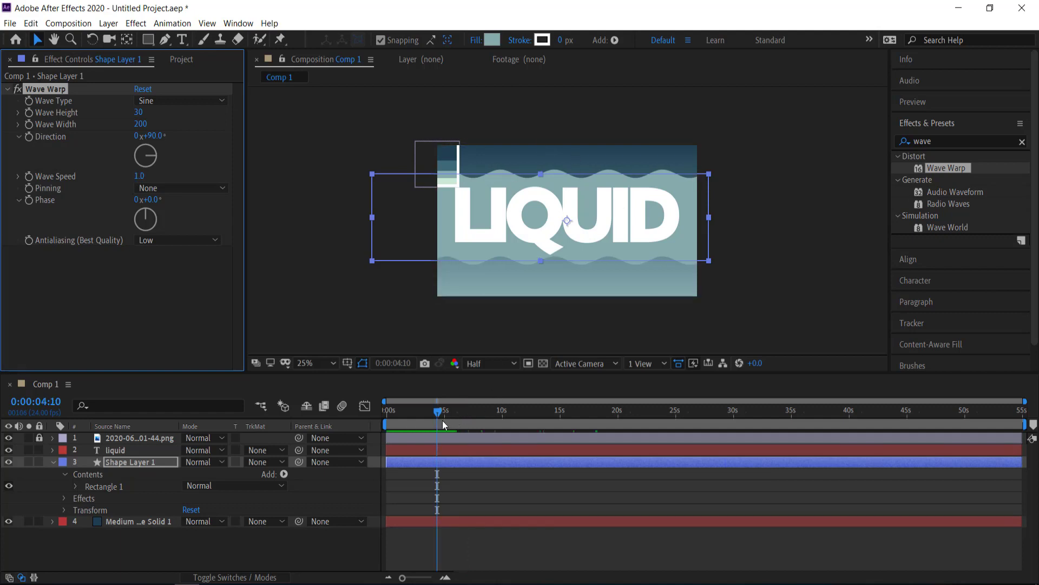
# - Keyframe the wave rectangle's current Position at 0:00:04:21 and lower it straight down to 960, 1180 at 0:00:00:00
pyautogui.moveTo(438, 413); pyautogui.dragTo(366, 408)
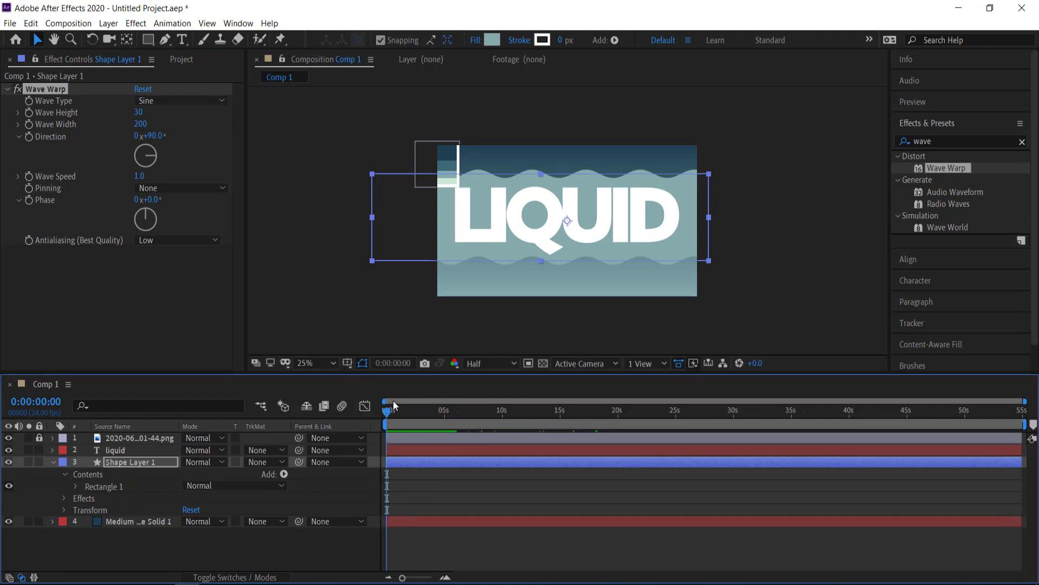
pyautogui.moveTo(387, 416); pyautogui.dragTo(443, 418)
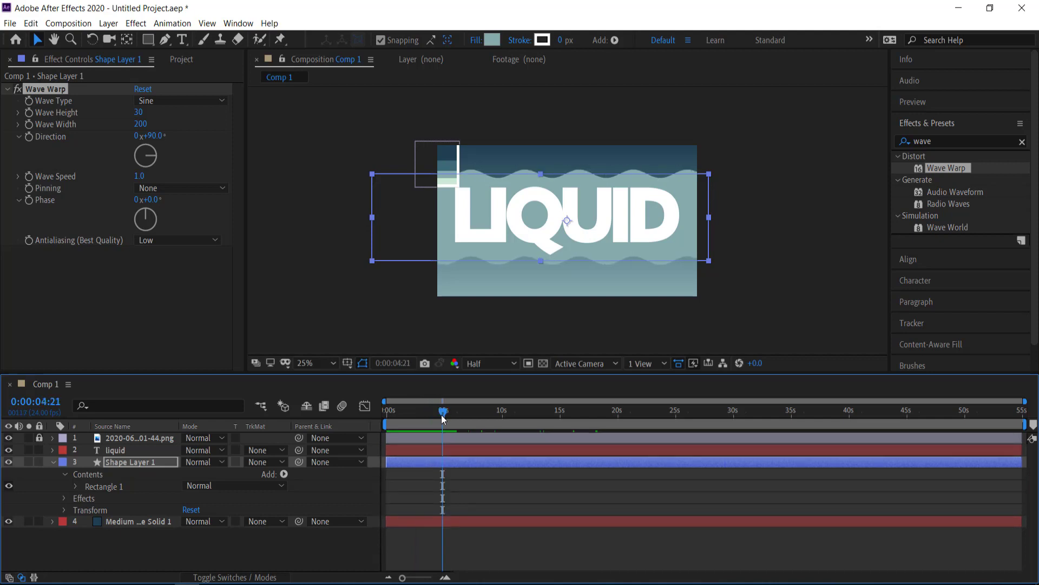
pyautogui.press('p')
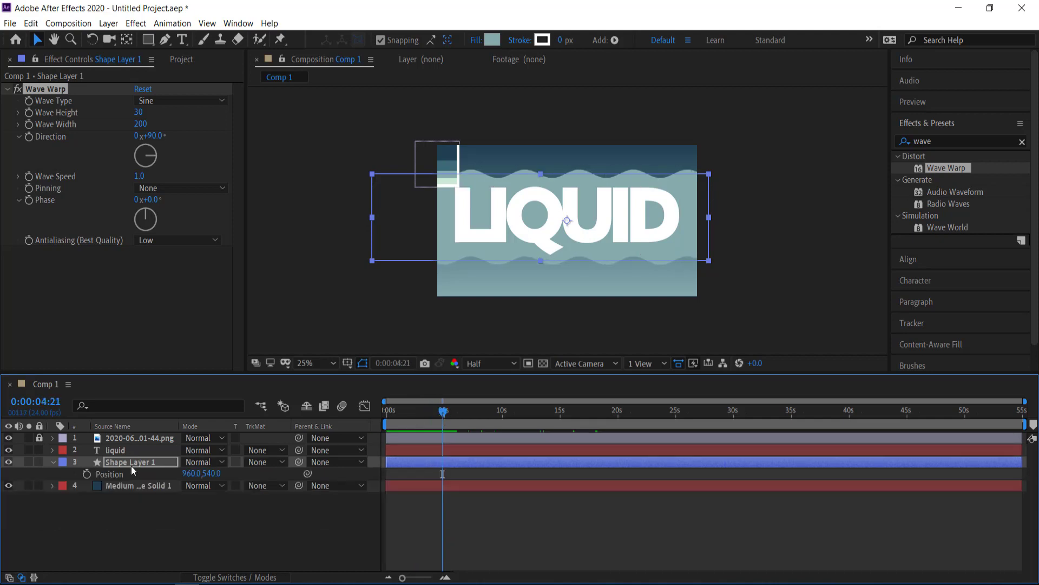
pyautogui.click(86, 473)
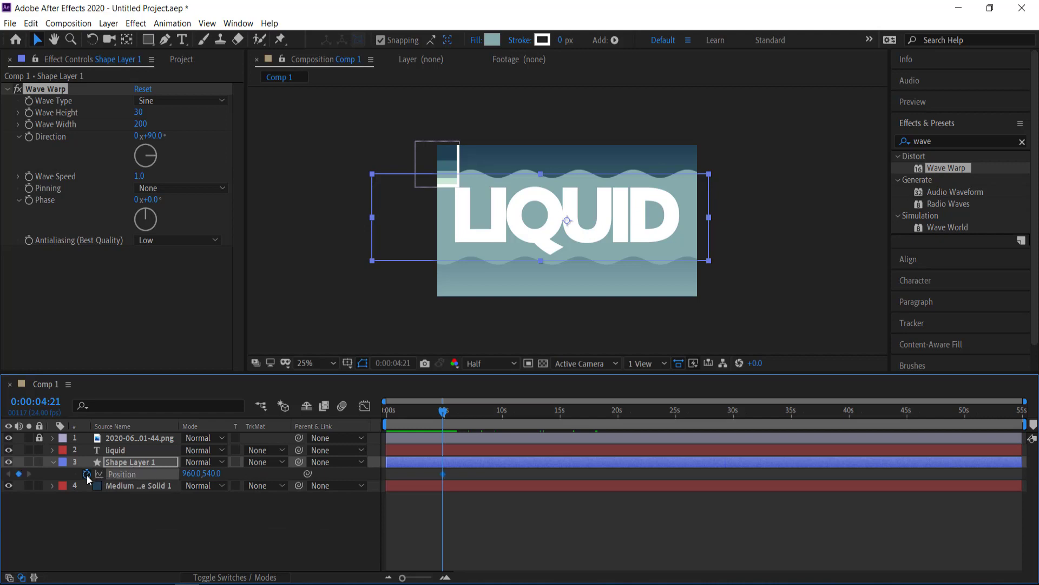
pyautogui.moveTo(444, 416); pyautogui.dragTo(375, 416)
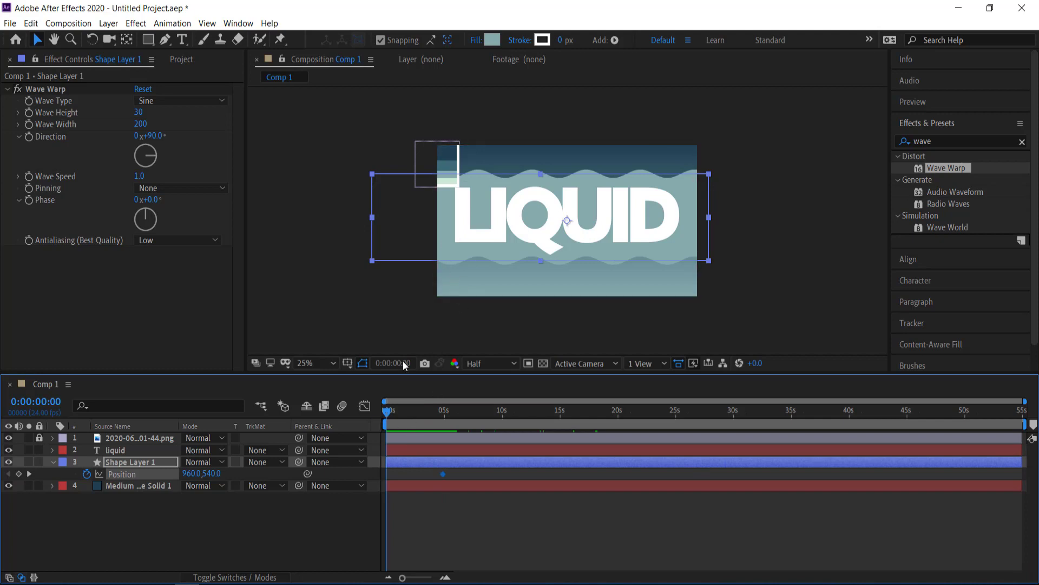
pyautogui.moveTo(446, 219); pyautogui.dragTo(448, 307)
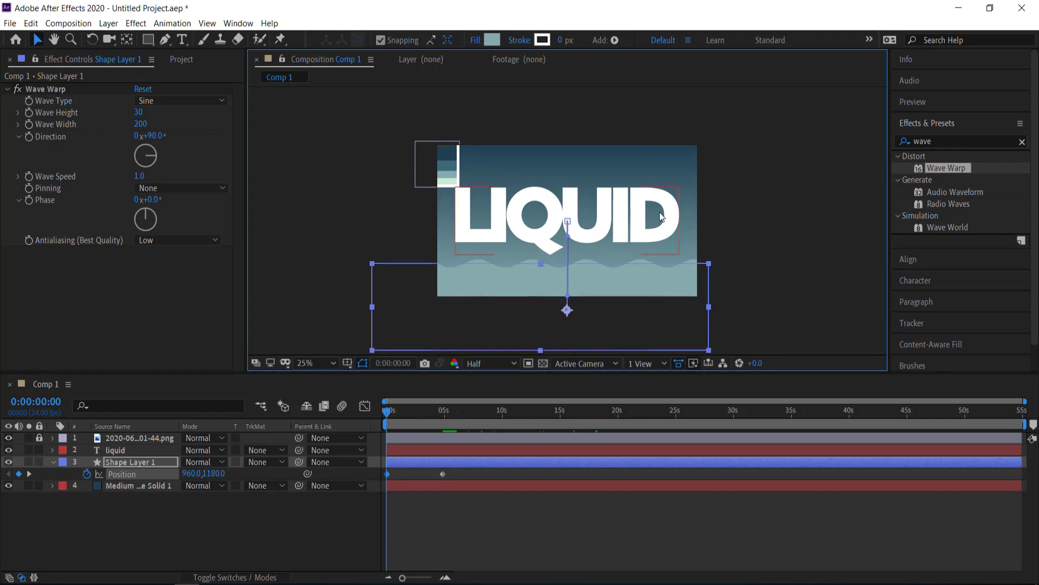
# - Add a Position keyframe at 0:00:02:11 and bend the rectangle's motion path through it into an S-curve
pyautogui.moveTo(388, 416); pyautogui.dragTo(420, 412)
pyautogui.press('=')
pyautogui.press('=')
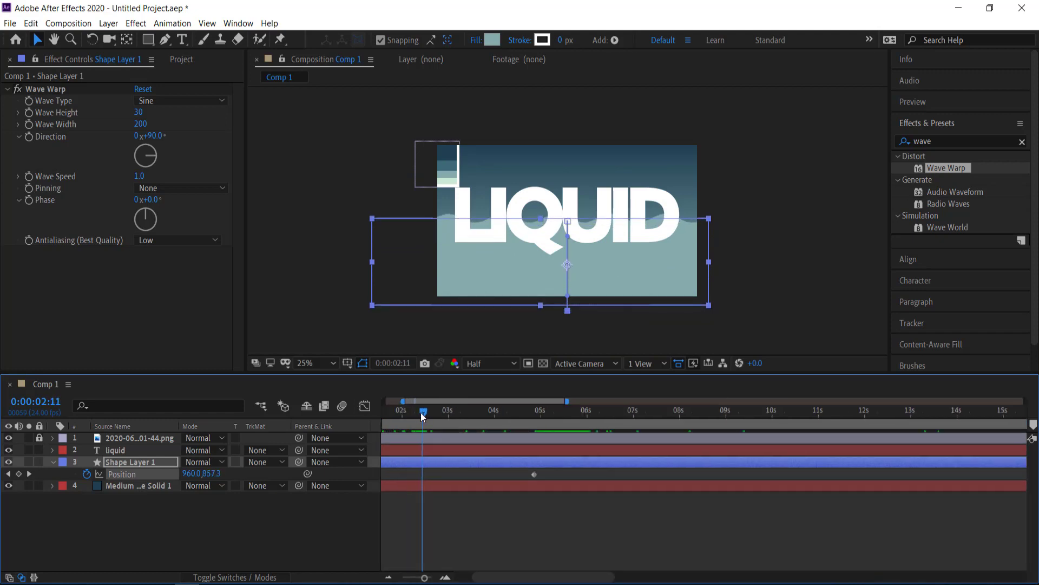
pyautogui.click(19, 475)
pyautogui.press('-')
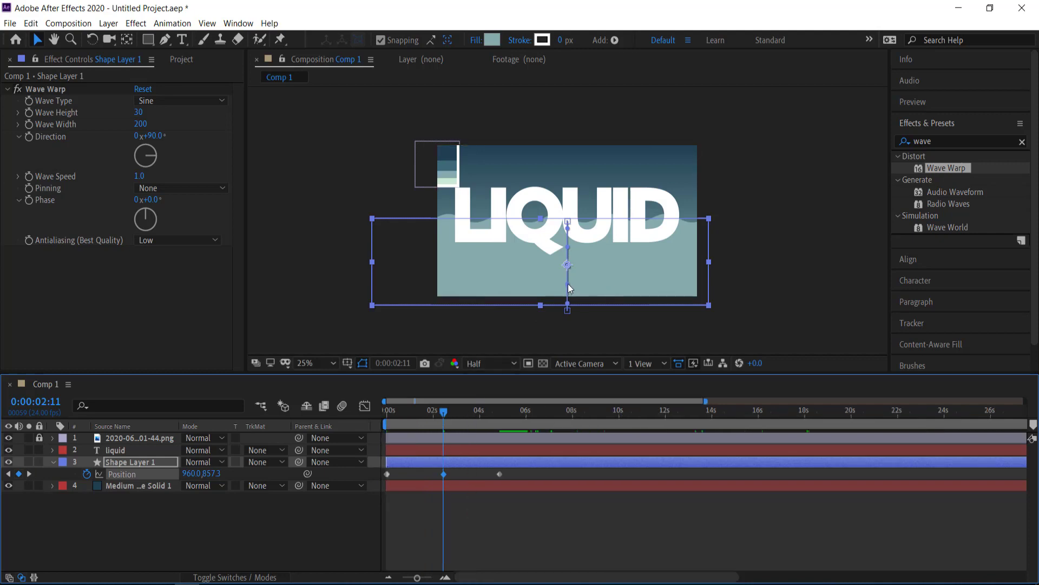
pyautogui.moveTo(569, 284); pyautogui.dragTo(586, 288)
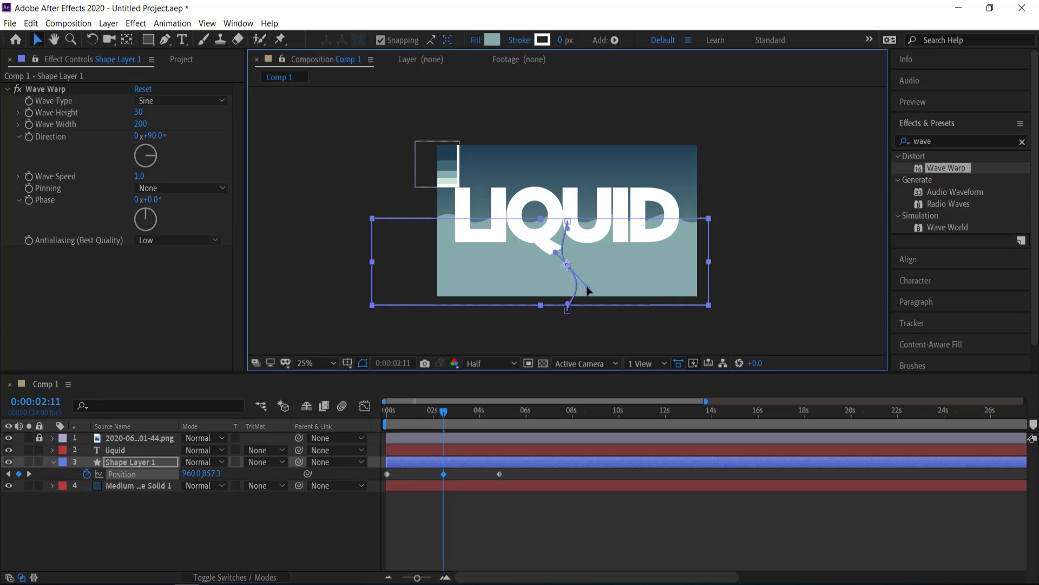
pyautogui.moveTo(554, 253); pyautogui.dragTo(545, 243)
pyautogui.moveTo(441, 416); pyautogui.dragTo(391, 415)
# - Apply Easy Ease to all three Position keyframes of the wave rectangle
pyautogui.moveTo(518, 470); pyautogui.dragTo(387, 476)
pyautogui.rightClick(387, 476)
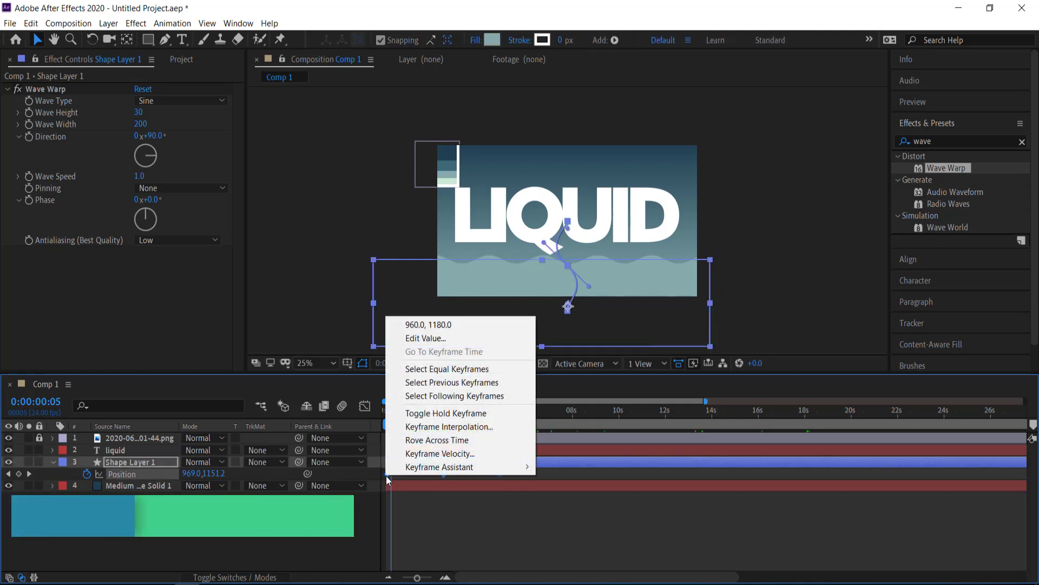
pyautogui.moveTo(477, 467)
pyautogui.click(590, 508)
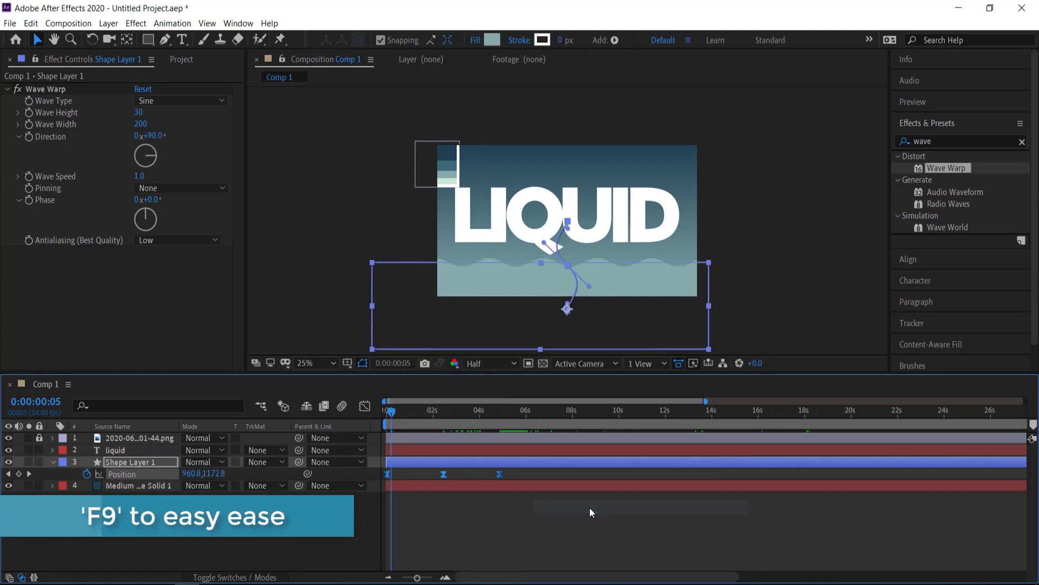
# - Lengthen the Position keyframes' influence handles in the speed graph to form two steep matching peaks, and close the graph editor
pyautogui.click(370, 409)
pyautogui.click(552, 562)
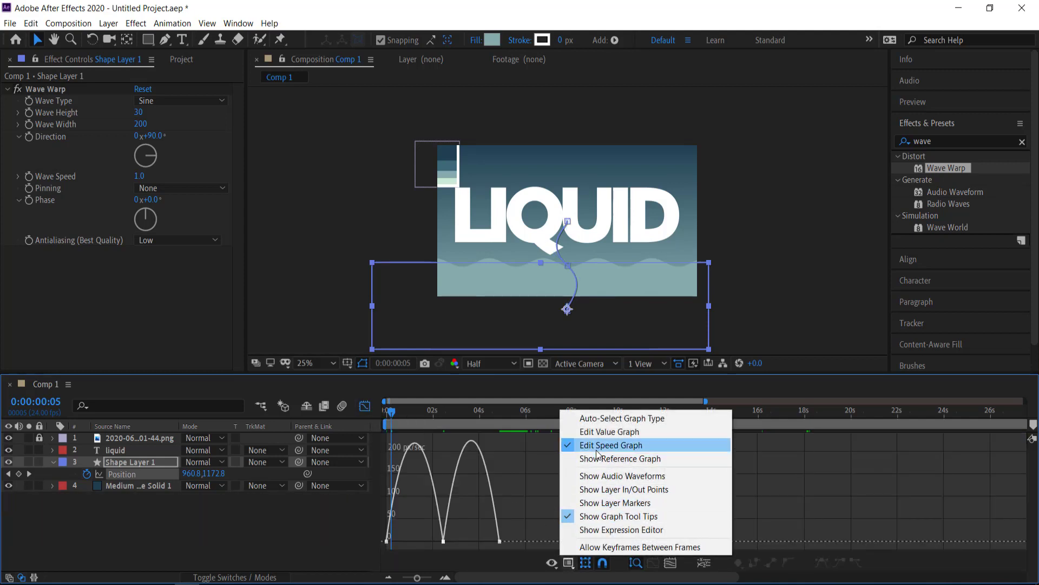
pyautogui.click(418, 532)
pyautogui.click(387, 541)
pyautogui.moveTo(396, 541); pyautogui.dragTo(405, 541)
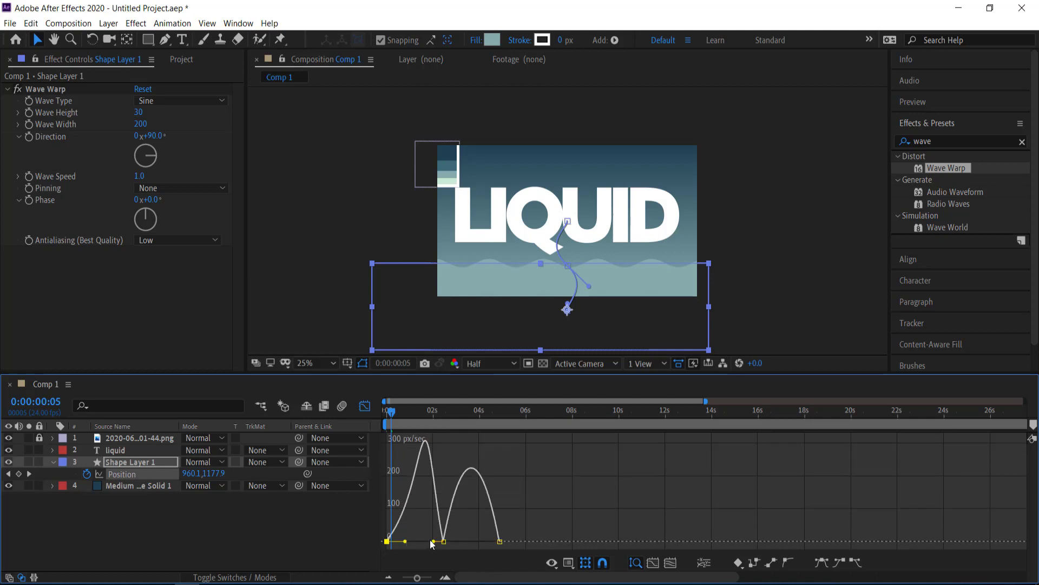
pyautogui.click(500, 542)
pyautogui.moveTo(489, 541); pyautogui.dragTo(427, 542)
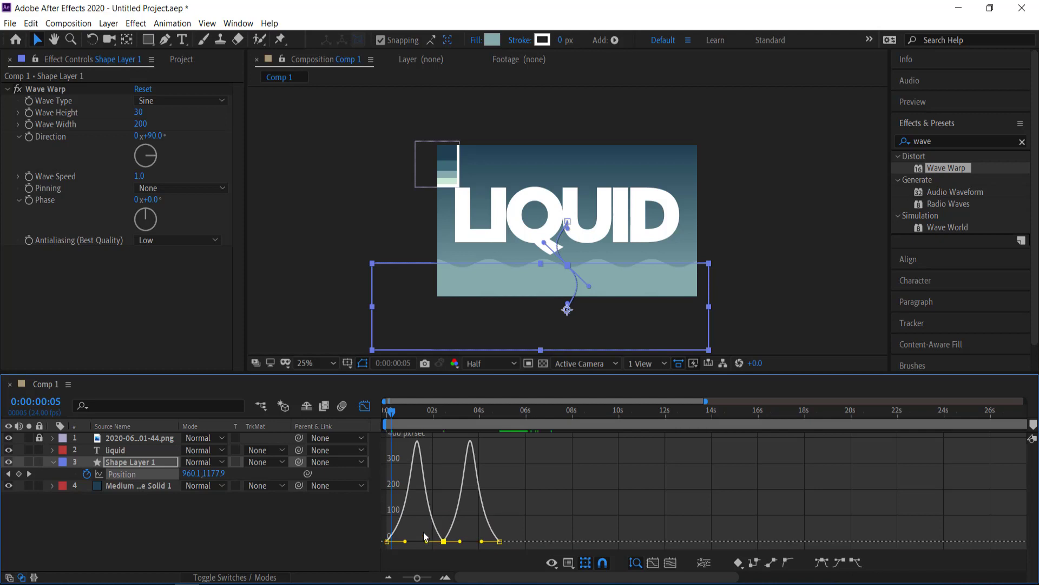
pyautogui.moveTo(420, 448)
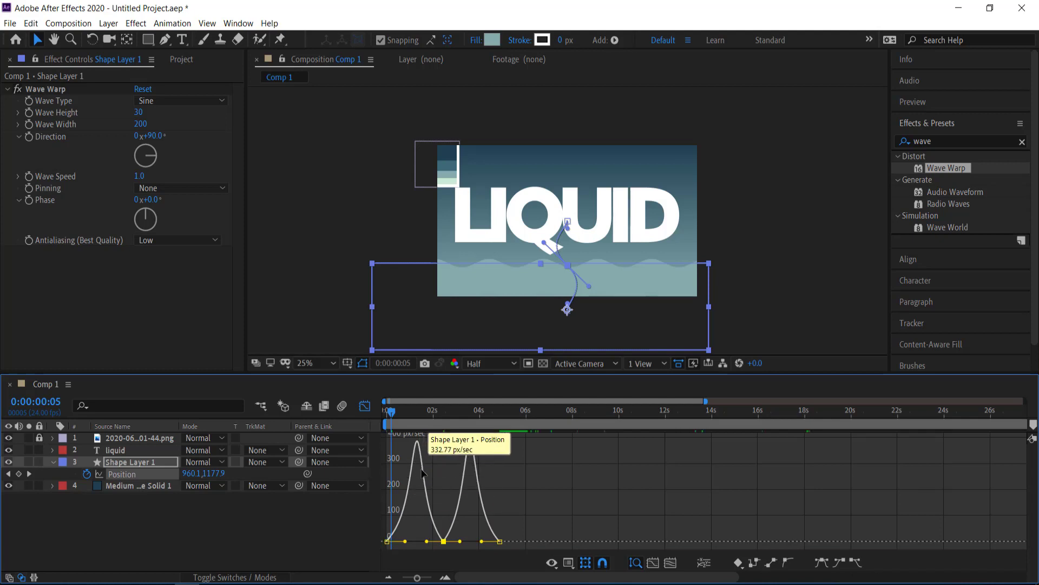
pyautogui.click(365, 406)
# - Preview the rising wave animation from the start of the composition and return to the first frame
pyautogui.moveTo(389, 413); pyautogui.dragTo(376, 409)
pyautogui.press('space')
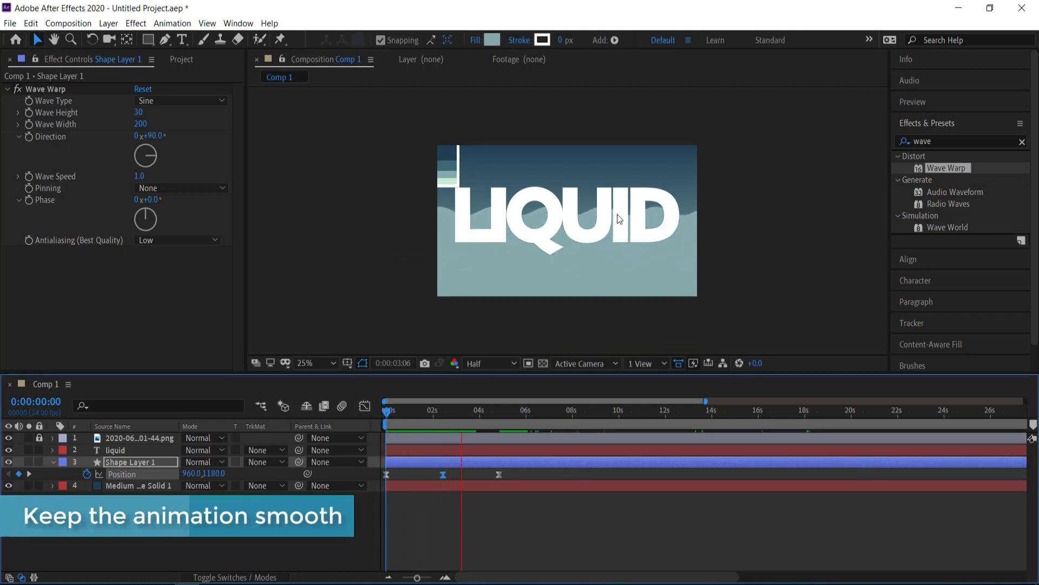
pyautogui.moveTo(488, 412); pyautogui.dragTo(367, 410)
pyautogui.moveTo(435, 413); pyautogui.dragTo(360, 417)
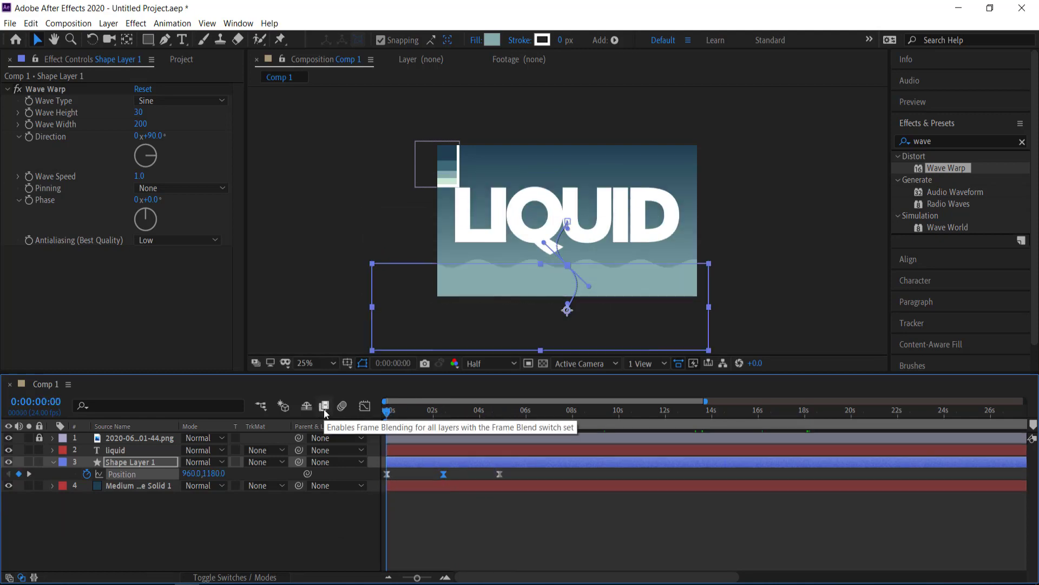
pyautogui.press('space')
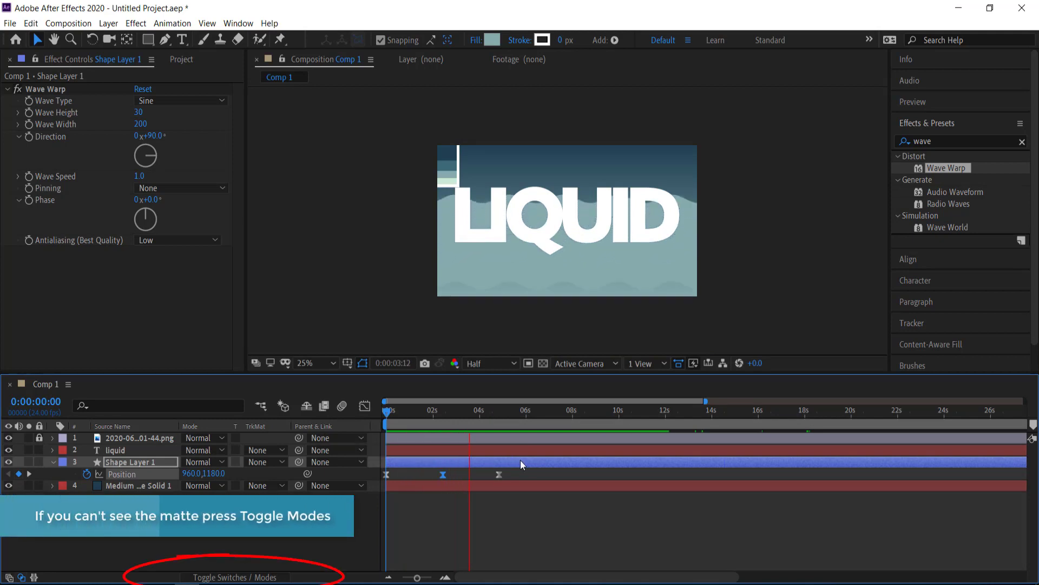
pyautogui.press('space')
pyautogui.moveTo(493, 411); pyautogui.dragTo(383, 411)
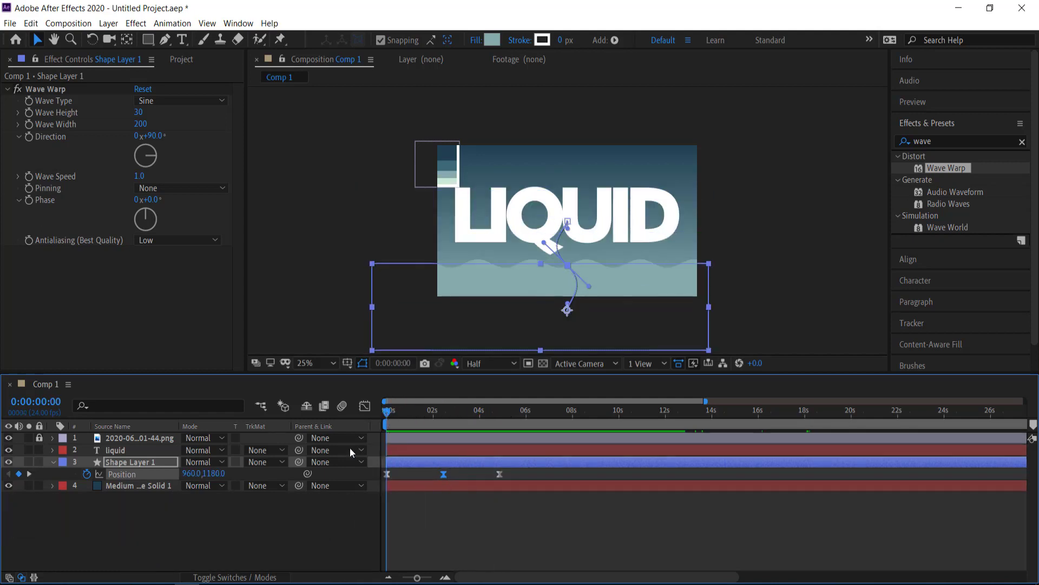
# - Set the wave rectangle's track matte to Alpha using the liquid text layer, and preview the result
pyautogui.click(265, 464)
pyautogui.click(297, 493)
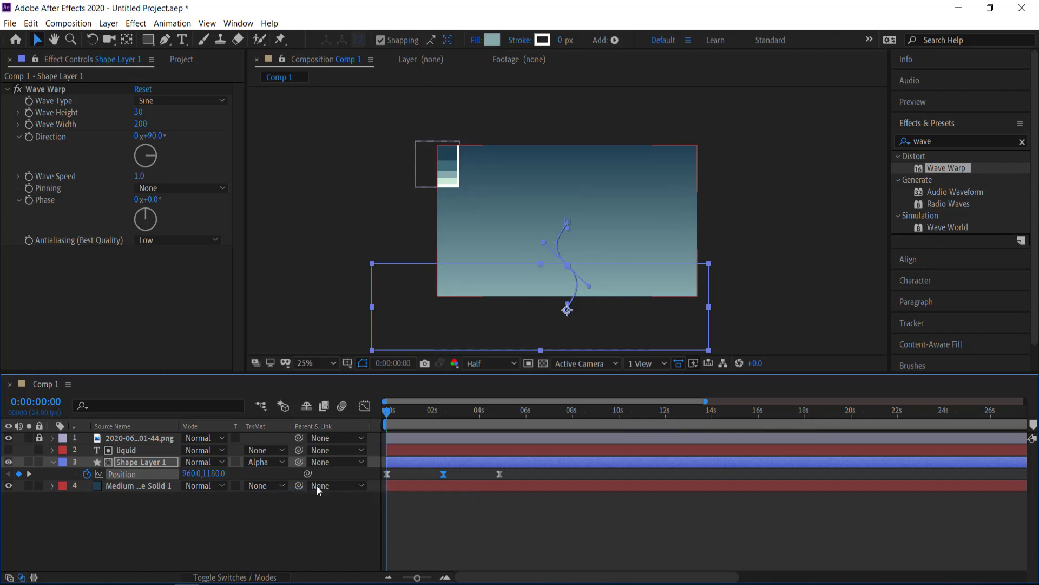
pyautogui.press('space')
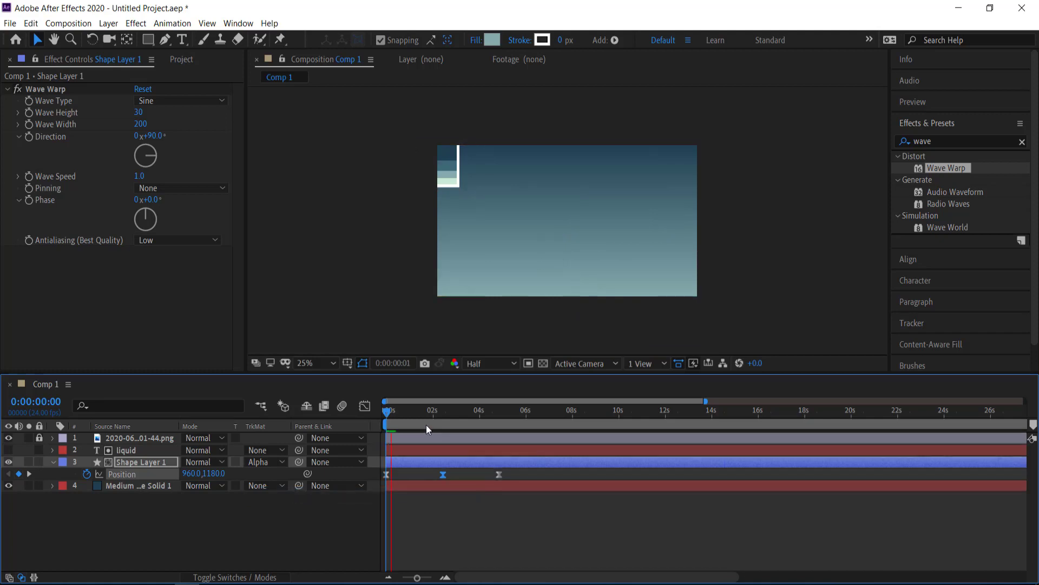
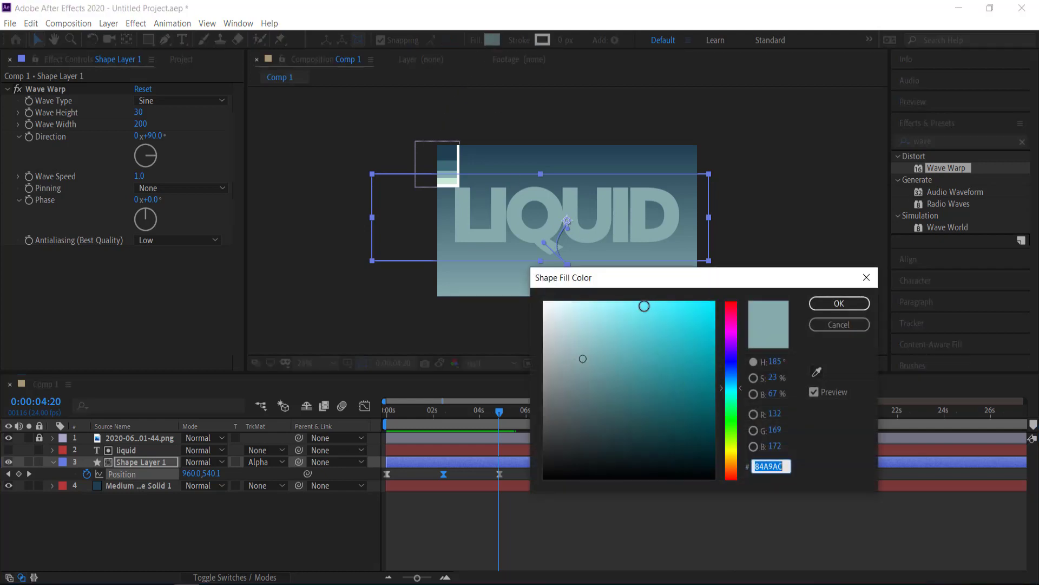
# - Change the rectangle's fill to the palette's darkest blue, 204051
pyautogui.click(818, 372)
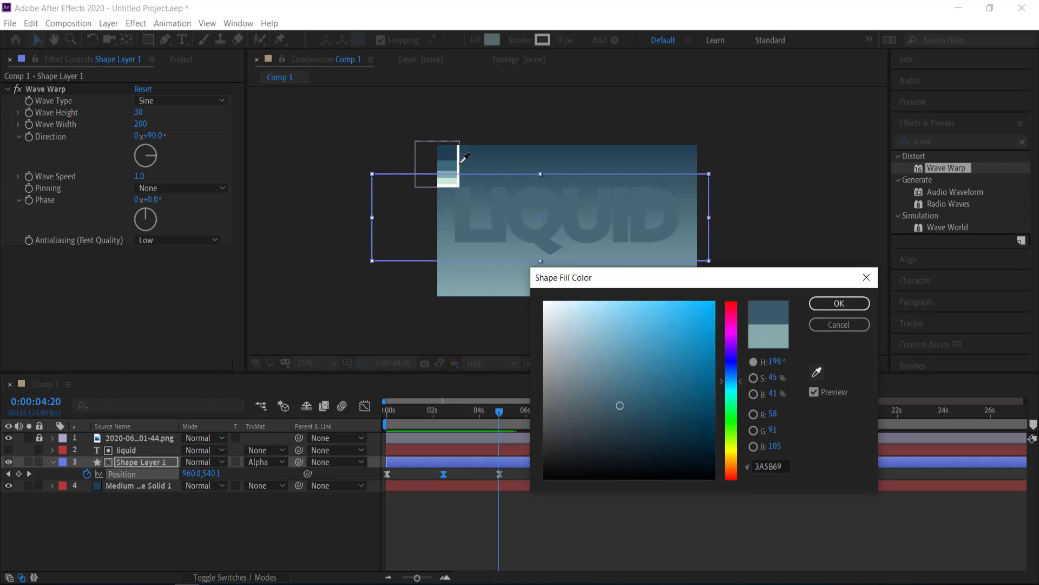
pyautogui.click(451, 147)
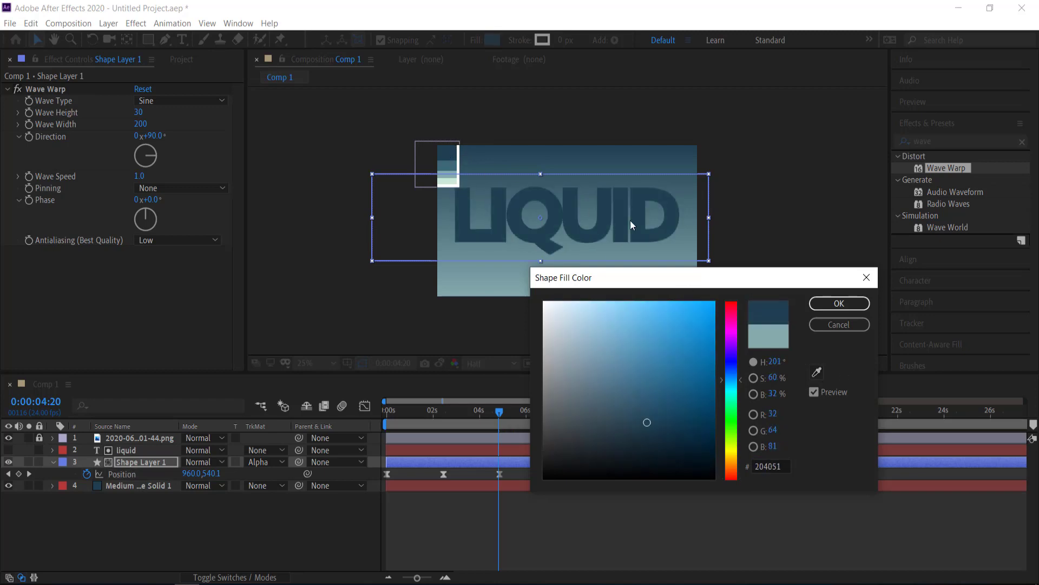
pyautogui.click(839, 303)
# - Duplicate the liquid text and rectangle layers together and shift the duplicates to start at 0:00:00:10
pyautogui.keyDown('ctrl'); pyautogui.click(125, 452); pyautogui.keyUp('ctrl')
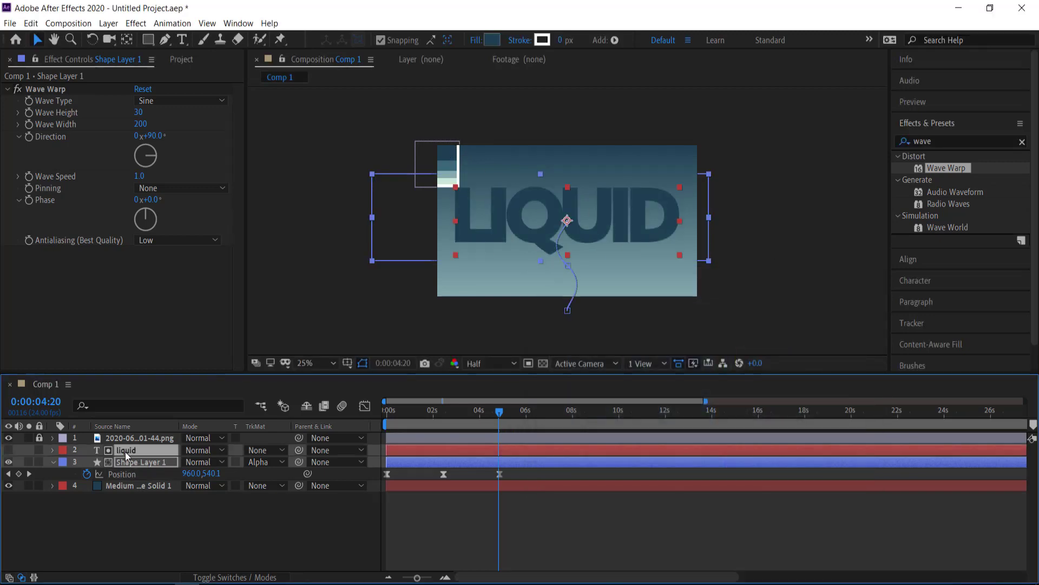
pyautogui.hotkey('ctrl', 'd')
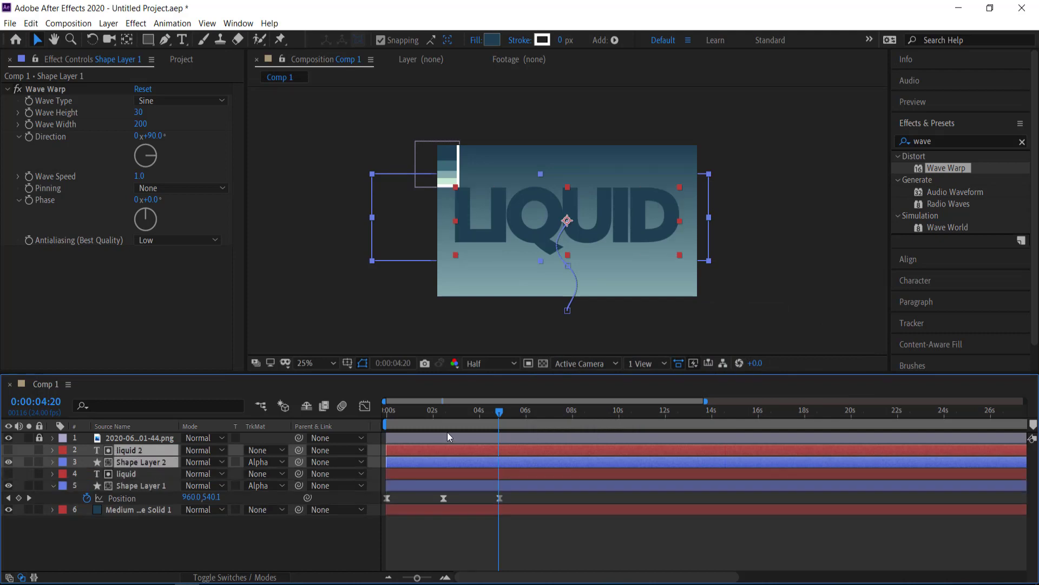
pyautogui.moveTo(503, 409); pyautogui.dragTo(358, 410)
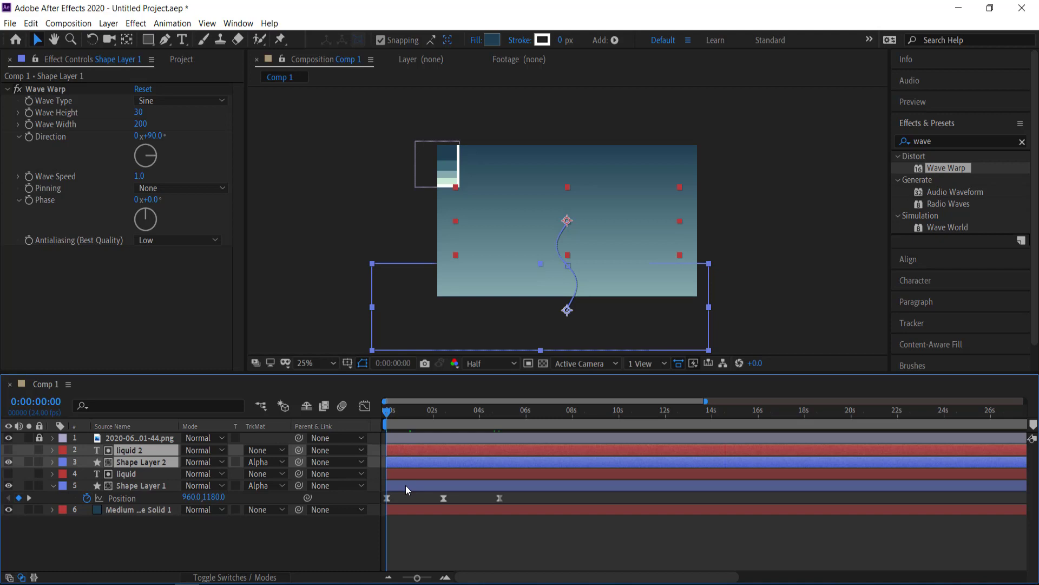
pyautogui.press('space')
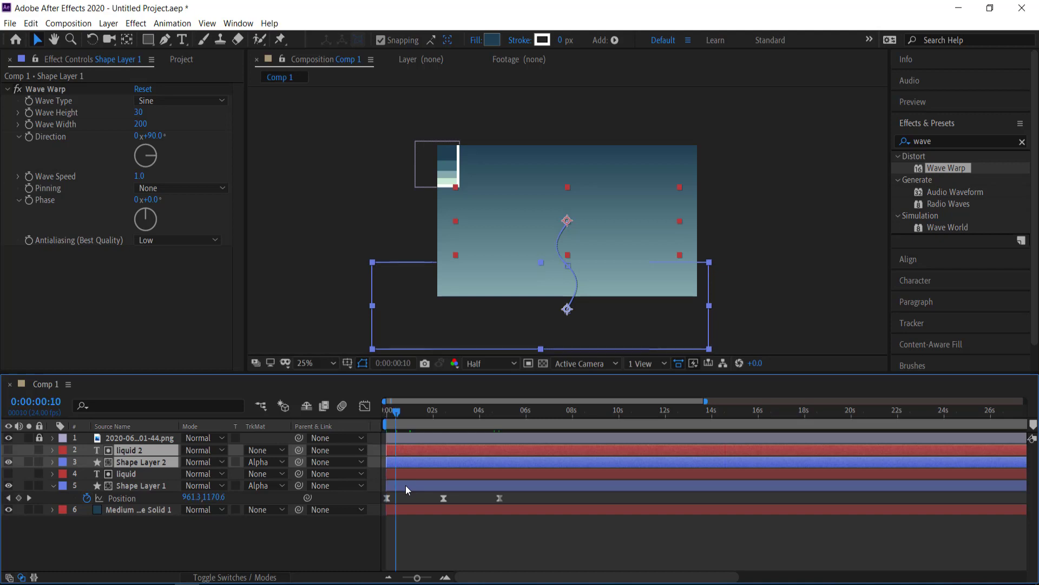
pyautogui.moveTo(414, 462); pyautogui.dragTo(419, 463)
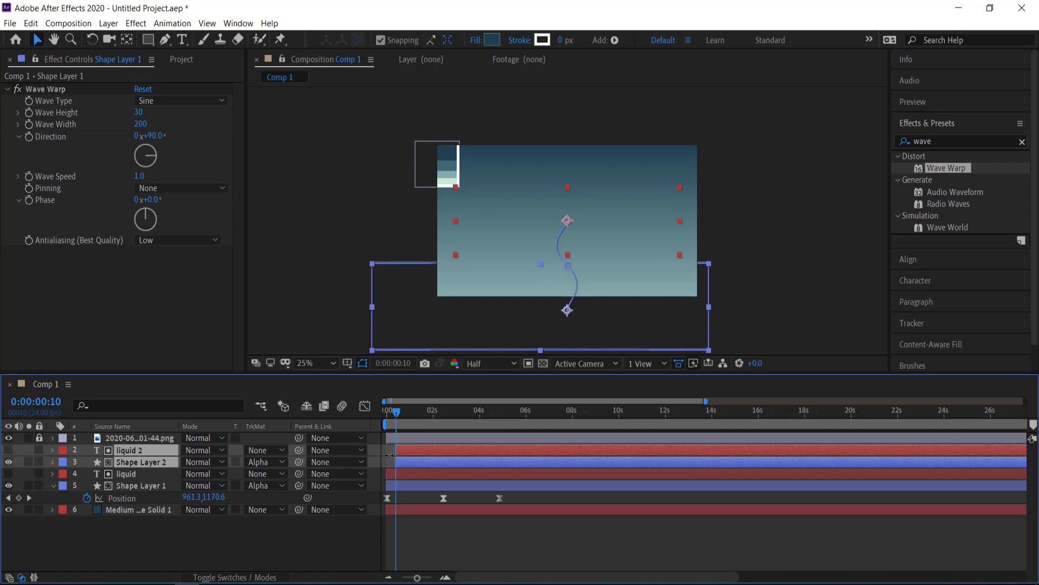
# - Change the duplicated wave rectangle's fill to the palette's grey-teal, 84A9AC
pyautogui.click(193, 524)
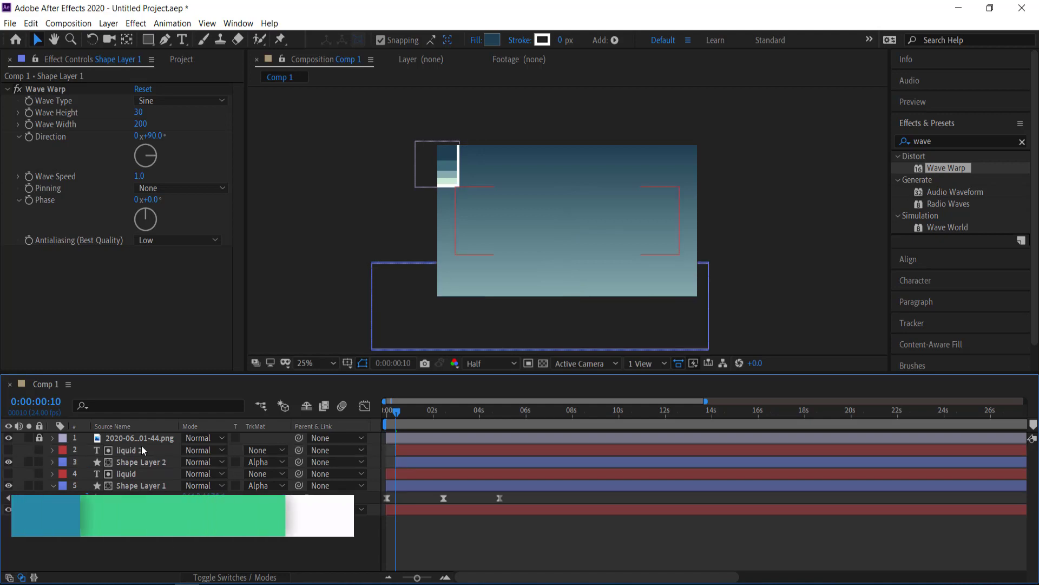
pyautogui.click(141, 462)
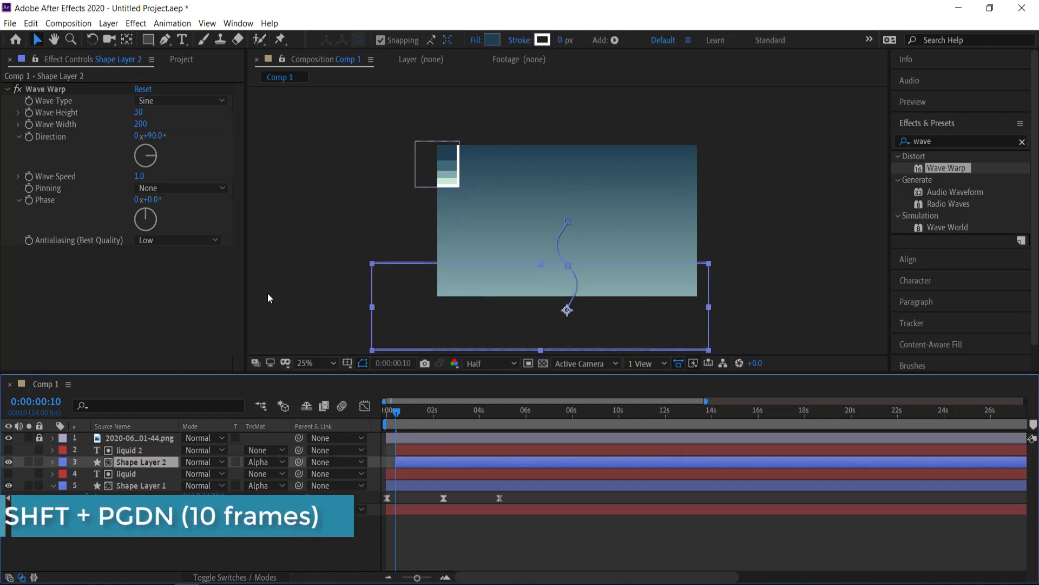
pyautogui.click(491, 39)
pyautogui.click(817, 372)
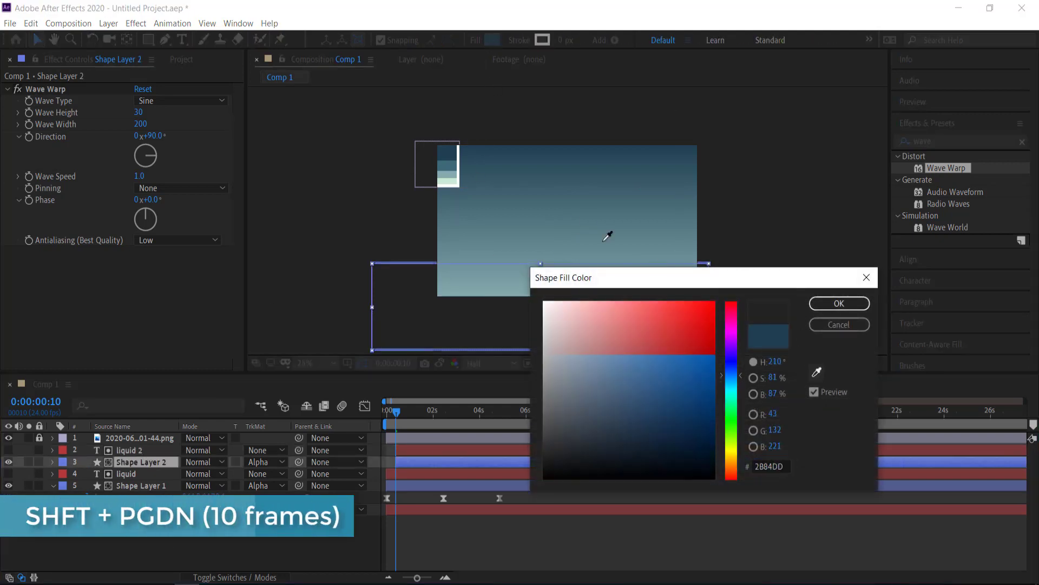
pyautogui.click(448, 174)
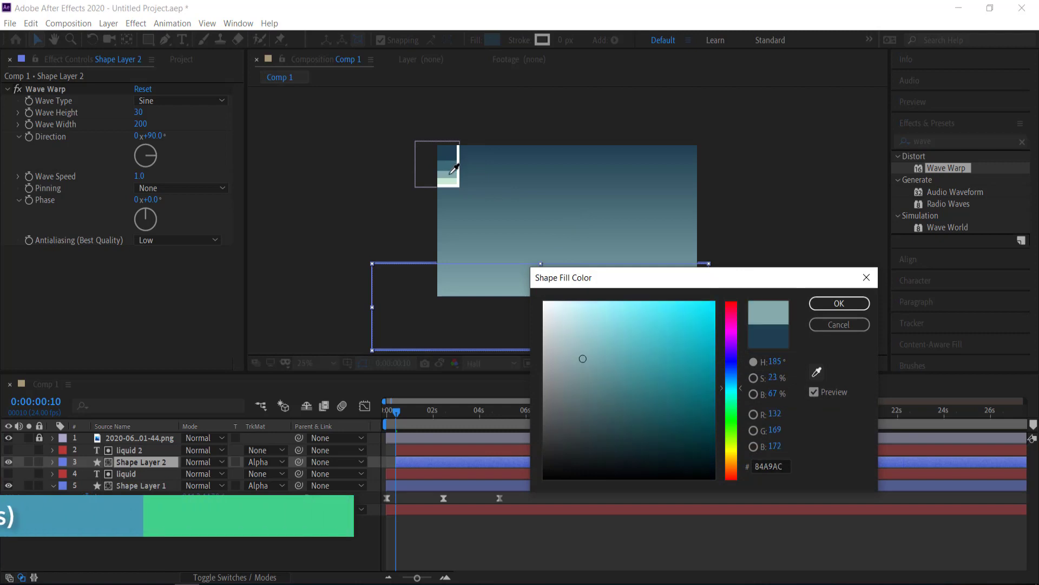
pyautogui.click(839, 303)
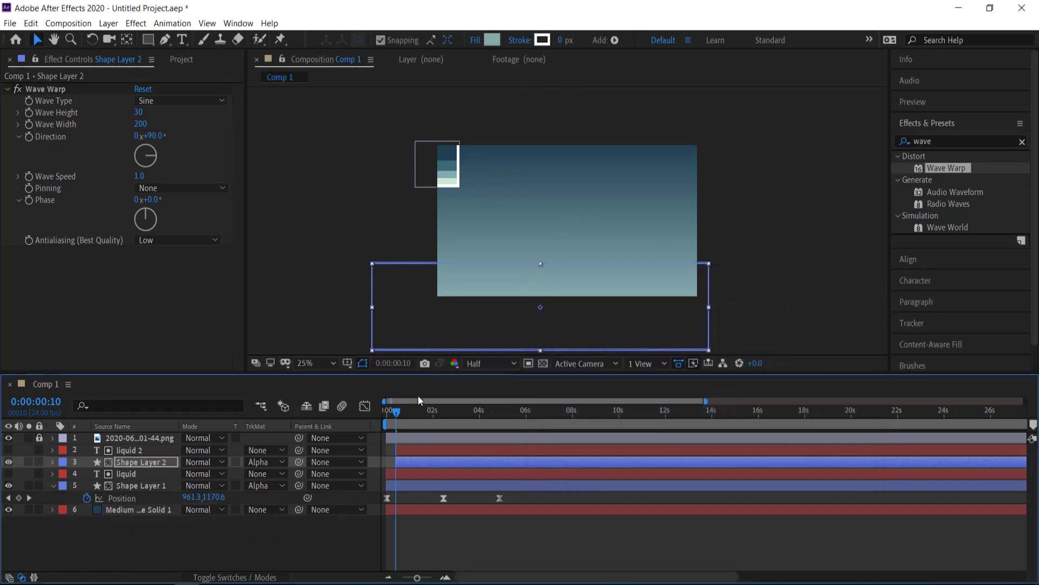
# - Reveal the second rectangle's Position keyframes and preview the two-colour wave animation from the start of the composition
pyautogui.press('p')
pyautogui.moveTo(397, 411); pyautogui.dragTo(364, 408)
pyautogui.press('space')
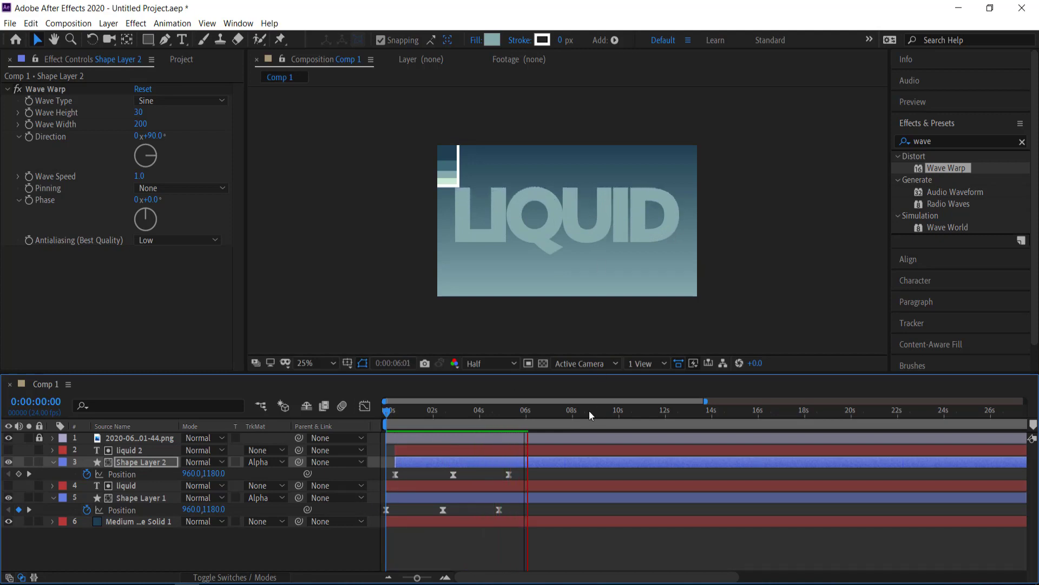
pyautogui.press('space')
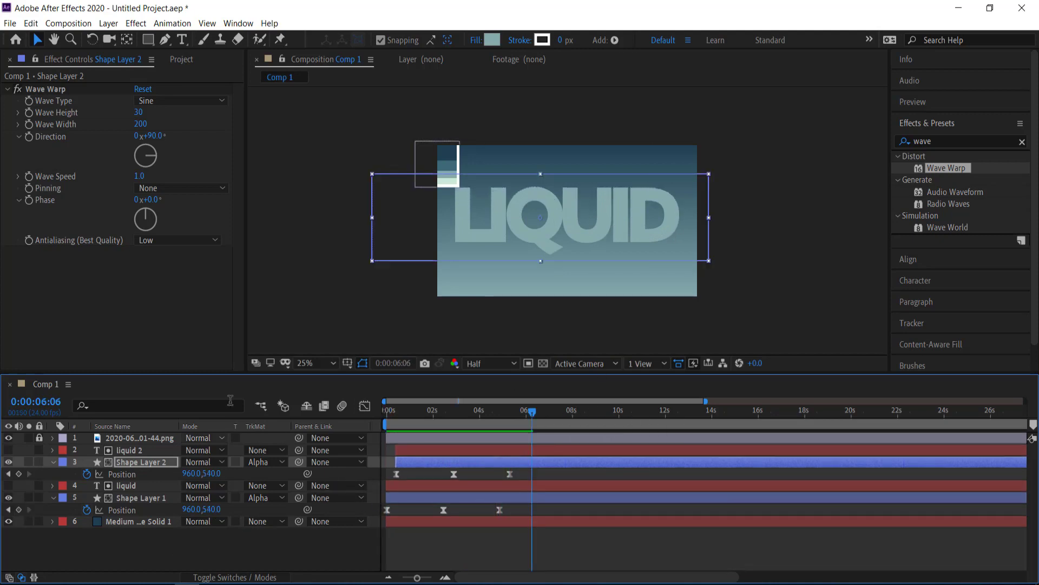
pyautogui.click(161, 550)
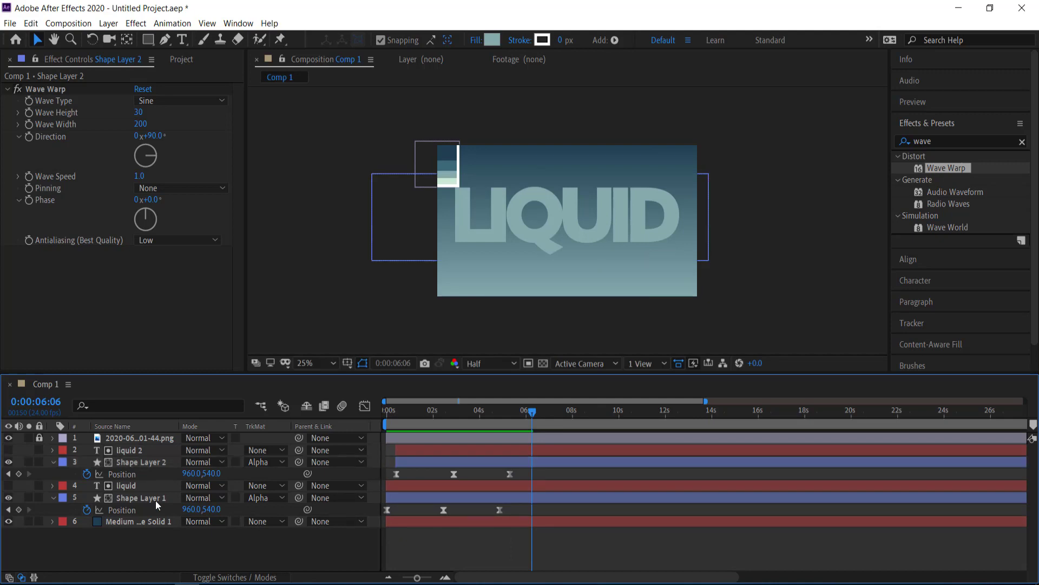
# - Set the second rectangle's Wave Warp to a wave width of 250, a direction of 70° and a wave speed of 1.2
pyautogui.click(133, 464)
pyautogui.click(142, 124)
pyautogui.write('25')
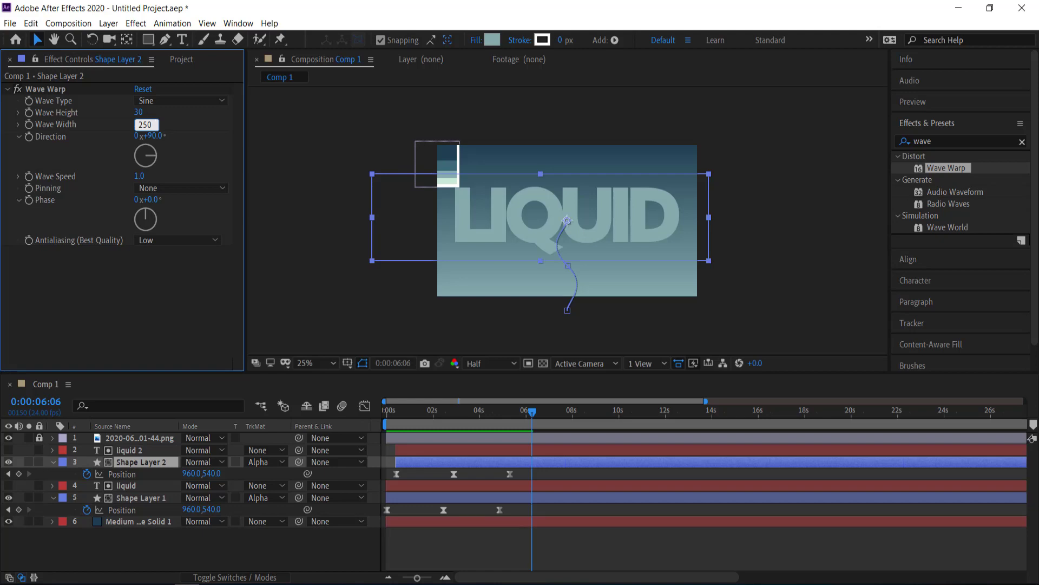
pyautogui.write('0')
pyautogui.press('Return')
pyautogui.moveTo(161, 143); pyautogui.dragTo(157, 155)
pyautogui.moveTo(531, 416); pyautogui.dragTo(468, 417)
pyautogui.moveTo(147, 155); pyautogui.dragTo(171, 146)
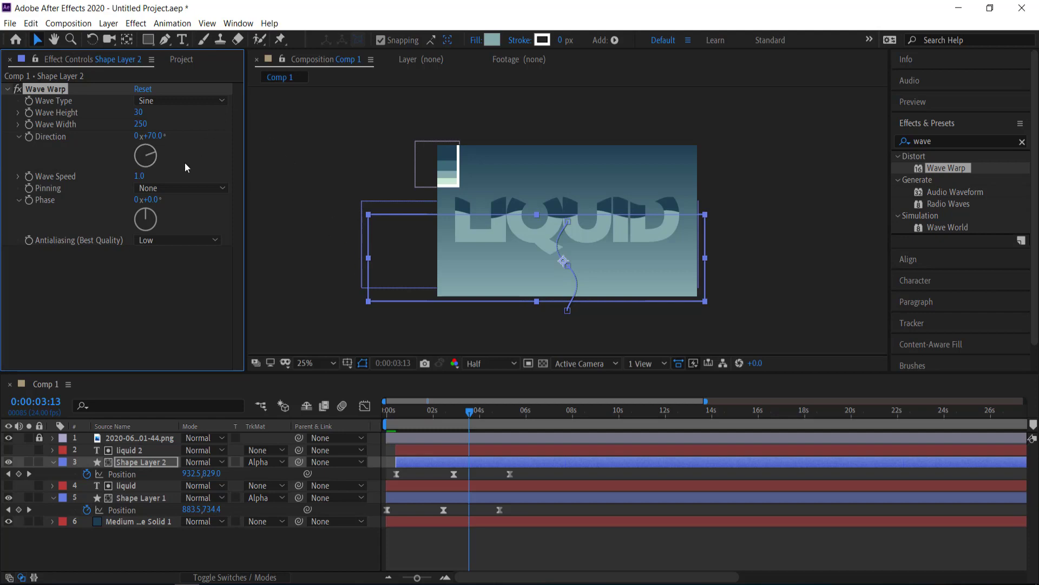
pyautogui.click(140, 176)
pyautogui.press('Return')
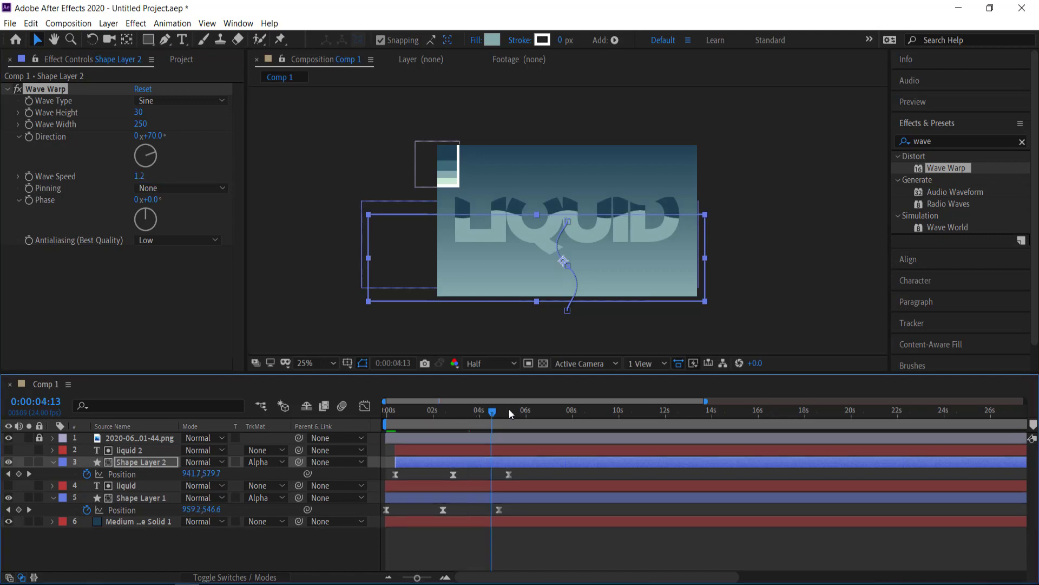
# - Preview the animation from the first frame with the second rectangle's adjusted wave settings
pyautogui.press('Home')
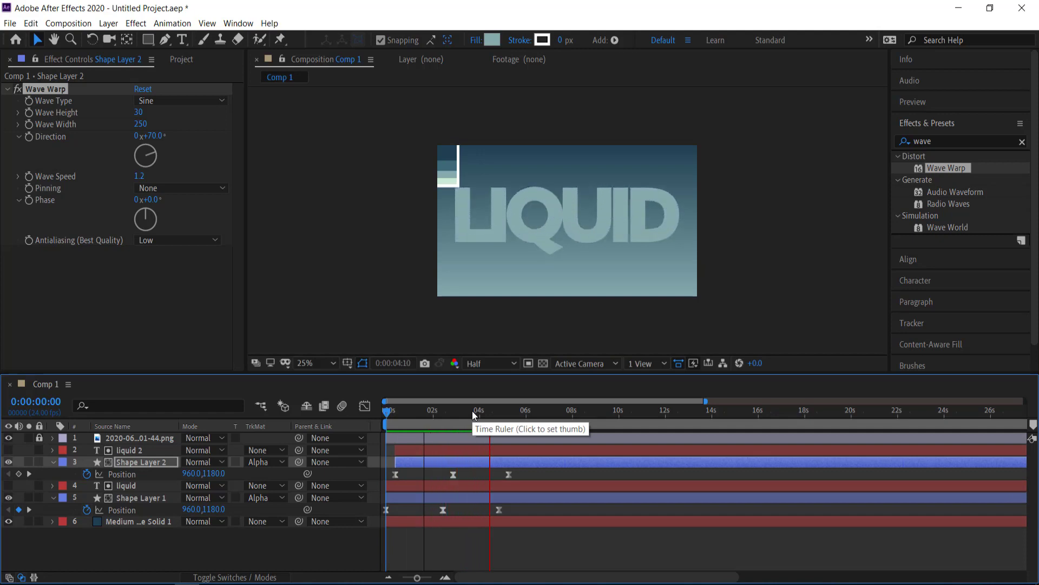
pyautogui.press('space')
pyautogui.click(155, 554)
# - Duplicate the second liquid text layer and the second wave rectangle together
pyautogui.click(135, 457)
pyautogui.keyDown('shift'); pyautogui.click(129, 451); pyautogui.keyUp('shift')
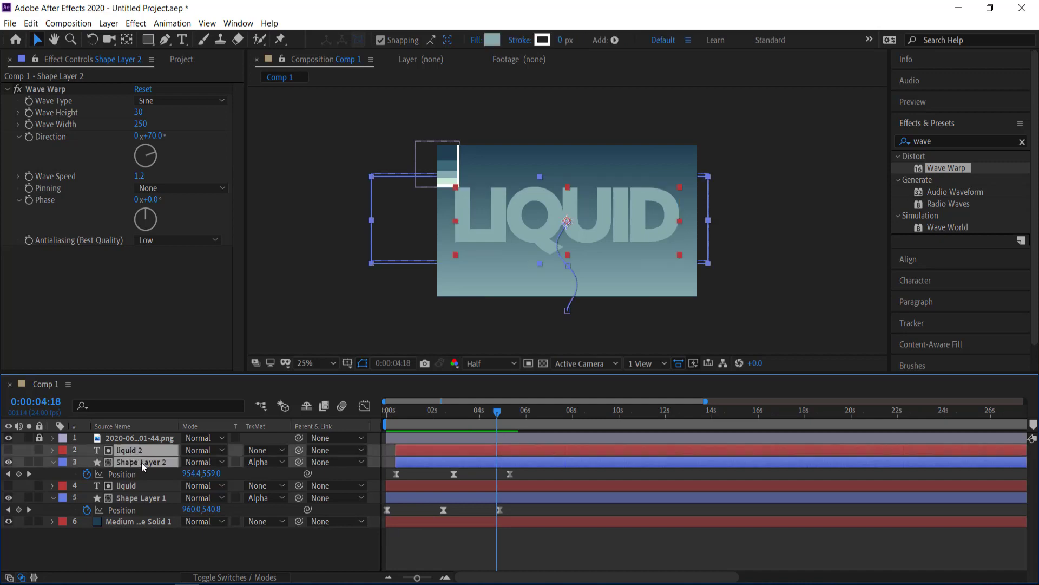
pyautogui.hotkey('ctrl', 'd')
pyautogui.click(154, 560)
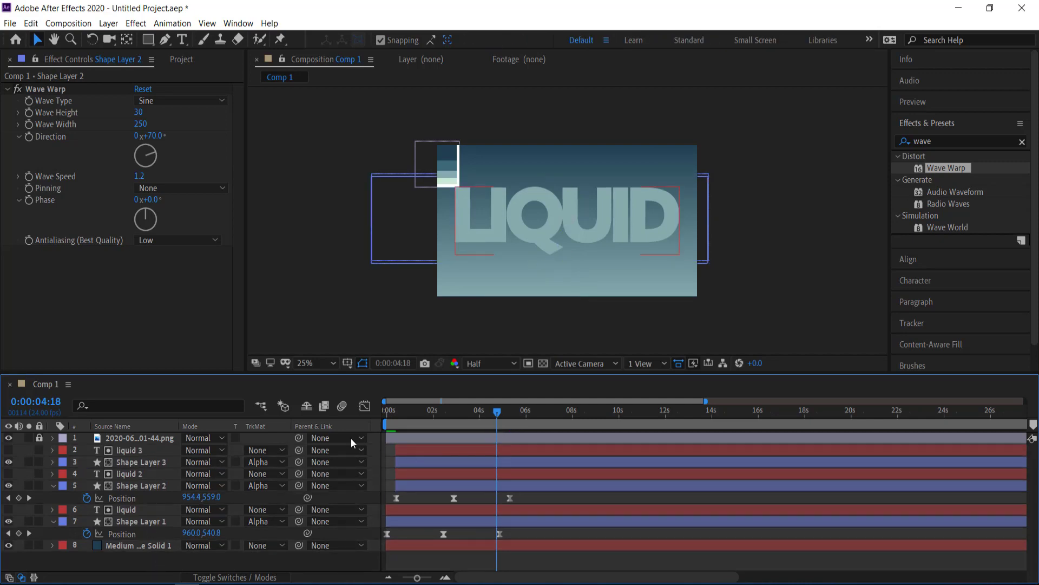
# - Shift the newest liquid text and rectangle duplicates together so they start at about 0:00:01:01
pyautogui.click(136, 462)
pyautogui.click(130, 451)
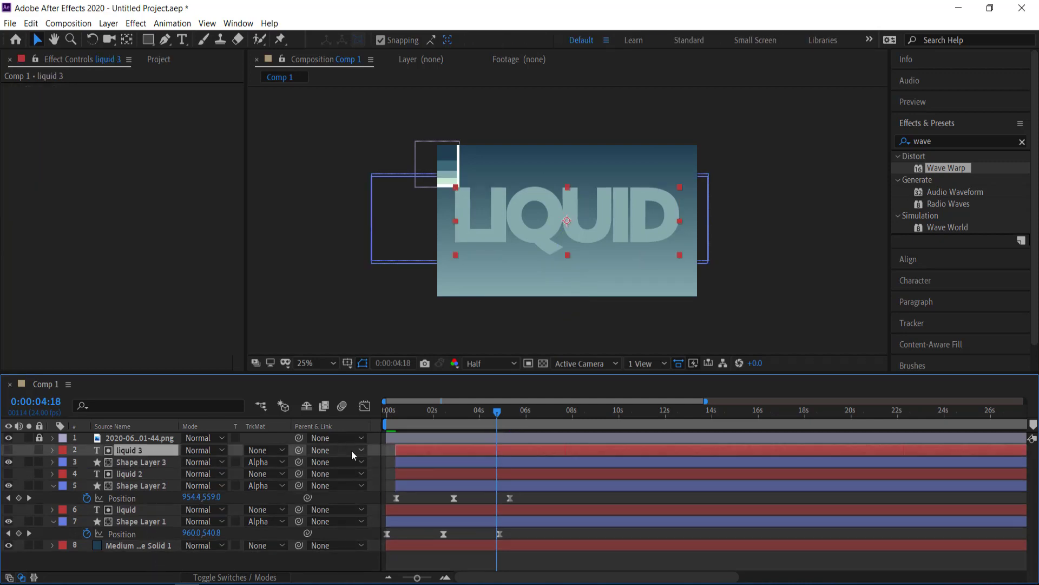
pyautogui.click(404, 461)
pyautogui.keyDown('shift'); pyautogui.click(142, 448); pyautogui.keyUp('shift')
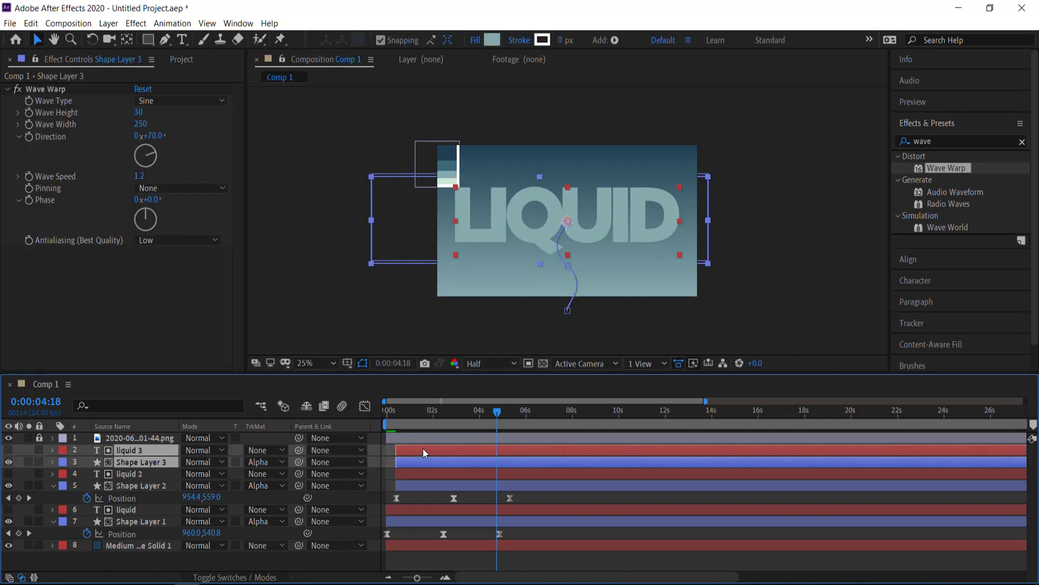
pyautogui.scroll(5, 402, 441)
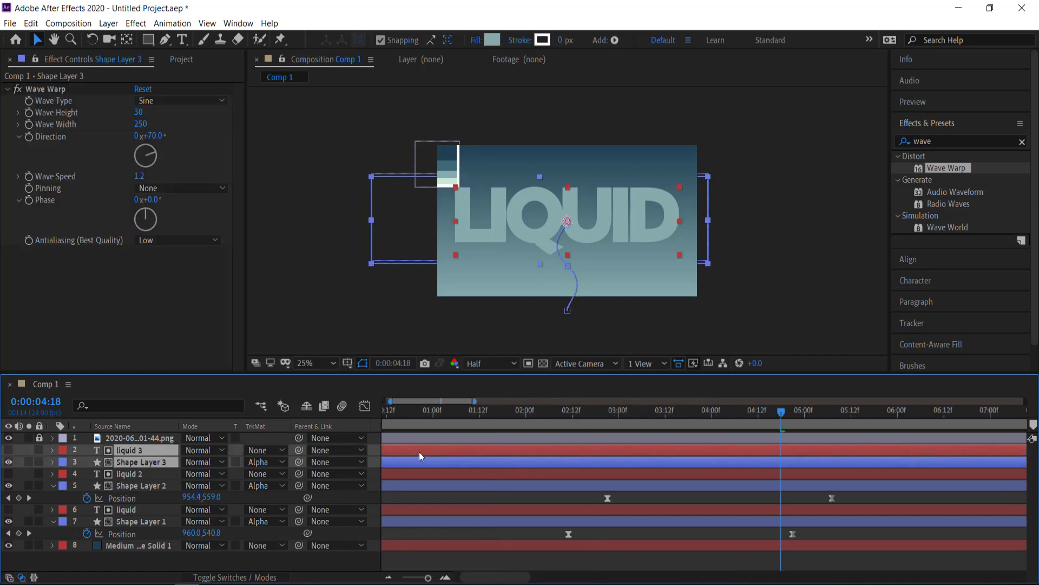
pyautogui.moveTo(491, 580); pyautogui.dragTo(486, 579)
pyautogui.moveTo(433, 447); pyautogui.dragTo(490, 457)
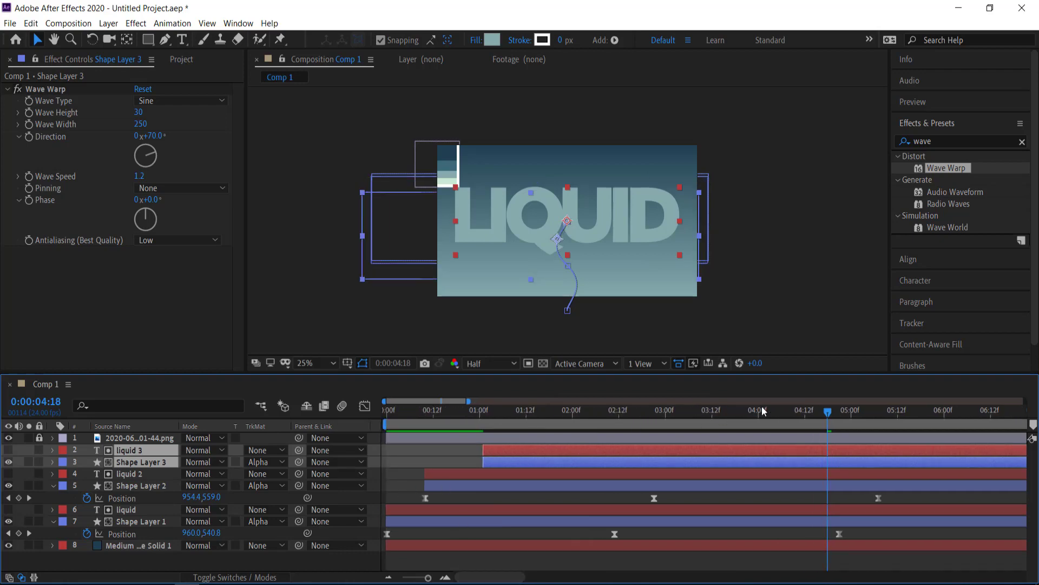
# - Change the third wave rectangle's fill to the palette's pale mint green
pyautogui.moveTo(698, 419); pyautogui.dragTo(492, 416)
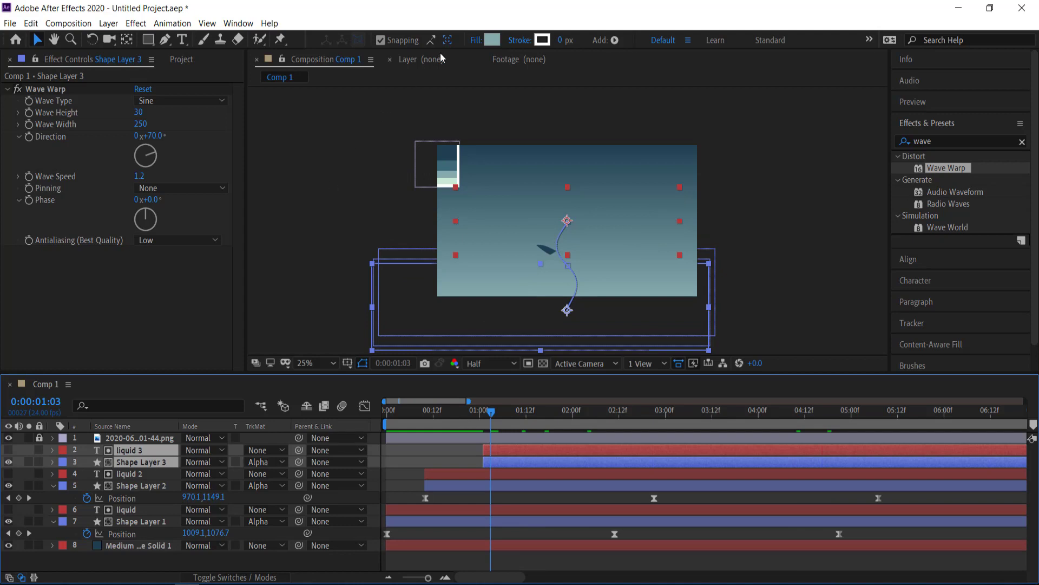
pyautogui.moveTo(491, 412); pyautogui.dragTo(645, 413)
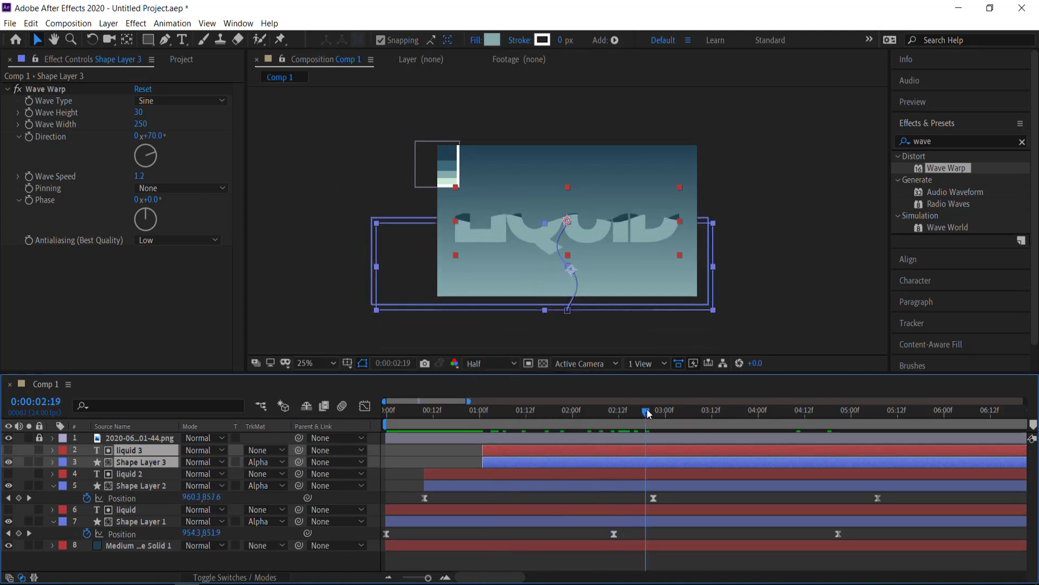
pyautogui.click(490, 41)
pyautogui.click(815, 371)
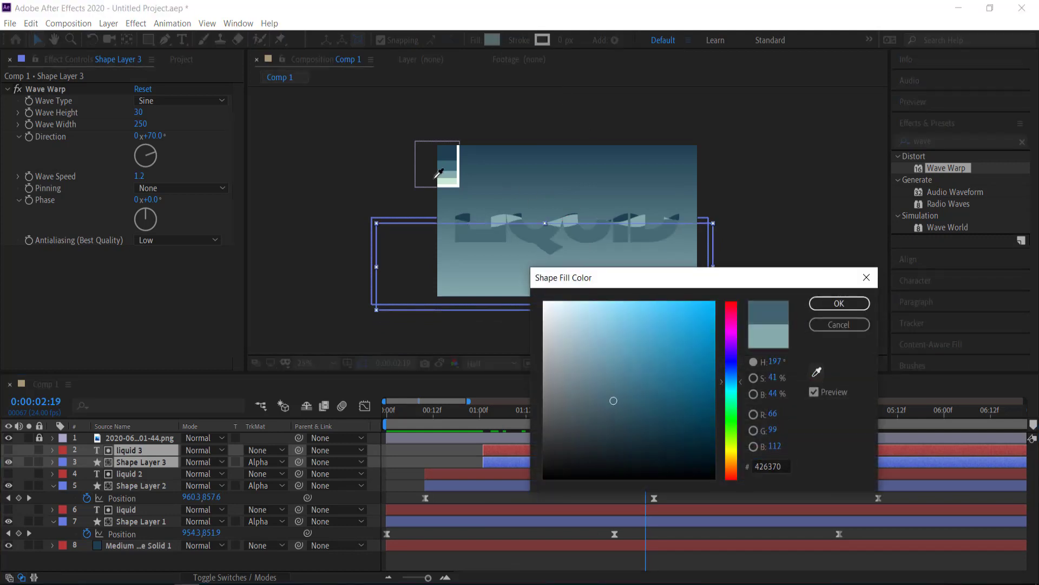
pyautogui.click(444, 180)
pyautogui.click(839, 303)
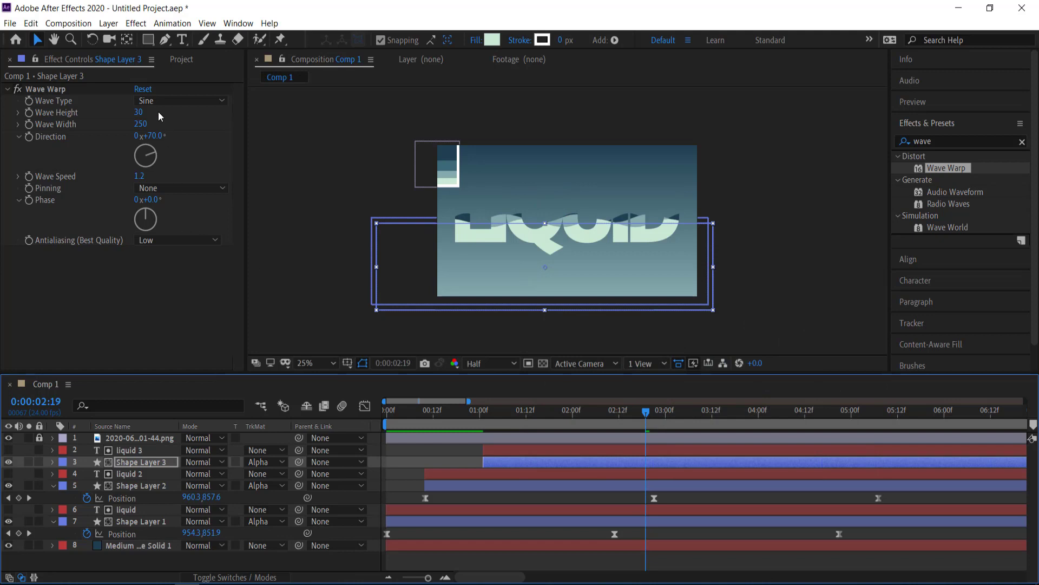
# - Set the third rectangle's Wave Warp to width 300, height 35, direction 120° and wave speed 1.4
pyautogui.click(139, 124)
pyautogui.write('300')
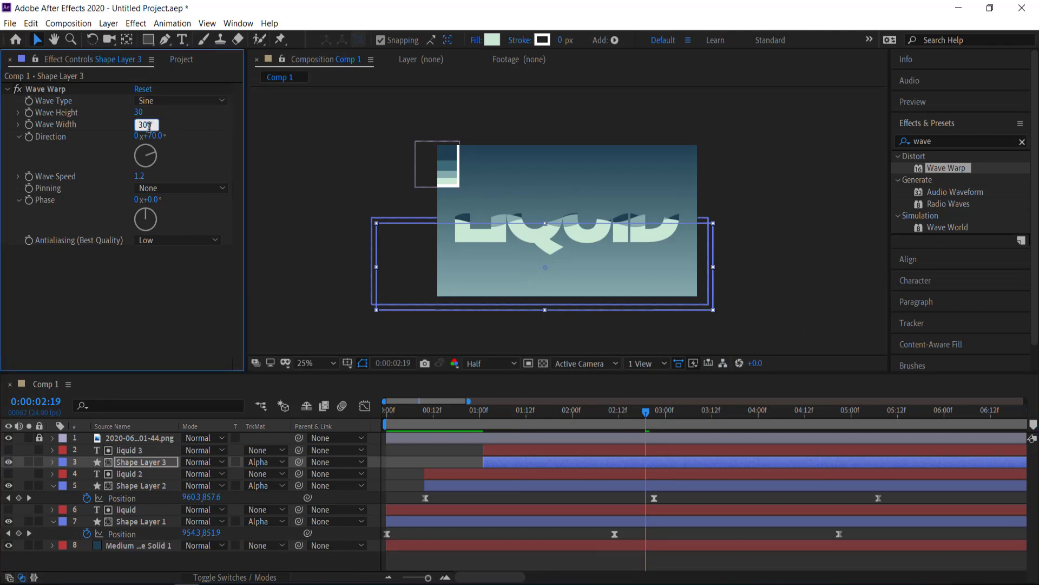
pyautogui.press('Return')
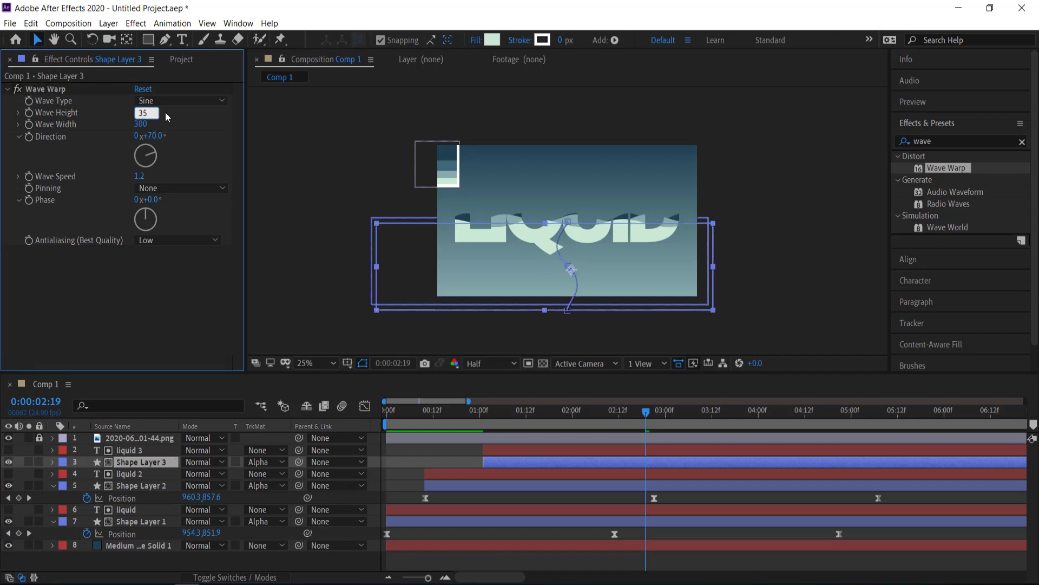
pyautogui.write('35')
pyautogui.press('Return')
pyautogui.moveTo(151, 155); pyautogui.dragTo(157, 161)
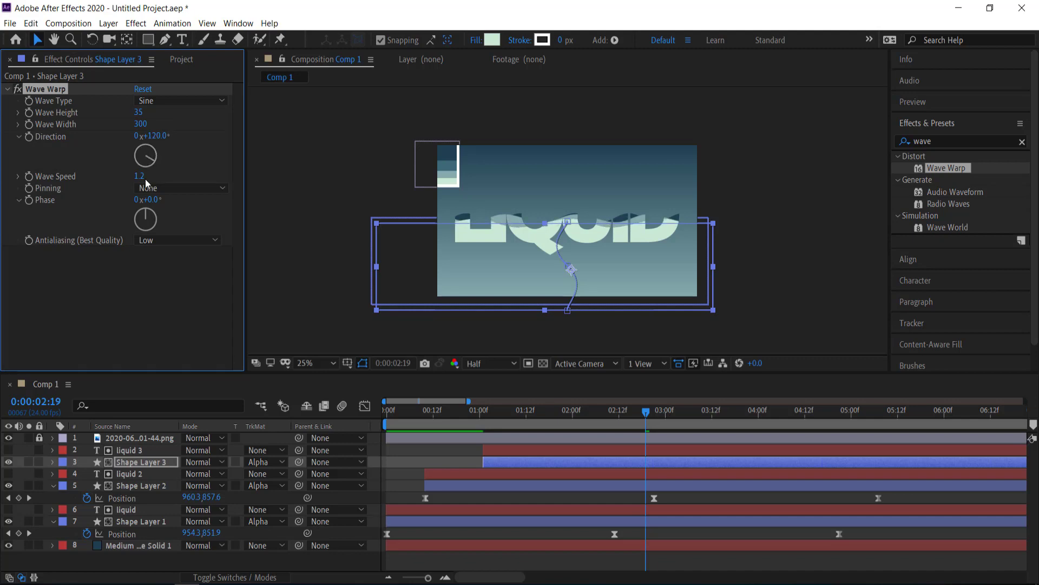
pyautogui.click(141, 176)
pyautogui.click(152, 177)
pyautogui.press('Return')
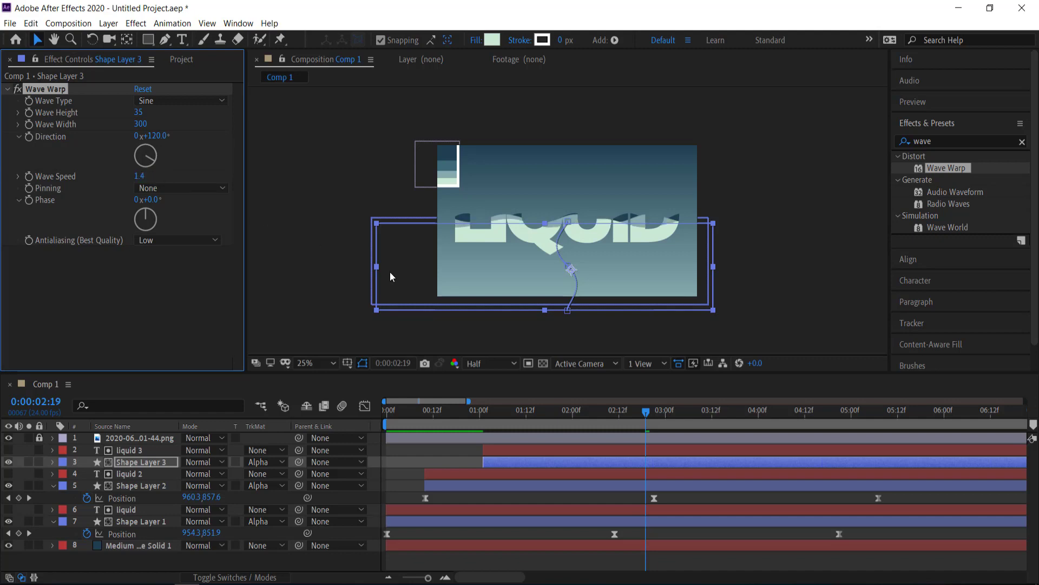
# - Preview the three-colour liquid fill animation from the start of the composition
pyautogui.click(580, 413)
pyautogui.moveTo(515, 413); pyautogui.dragTo(364, 415)
pyautogui.press('space')
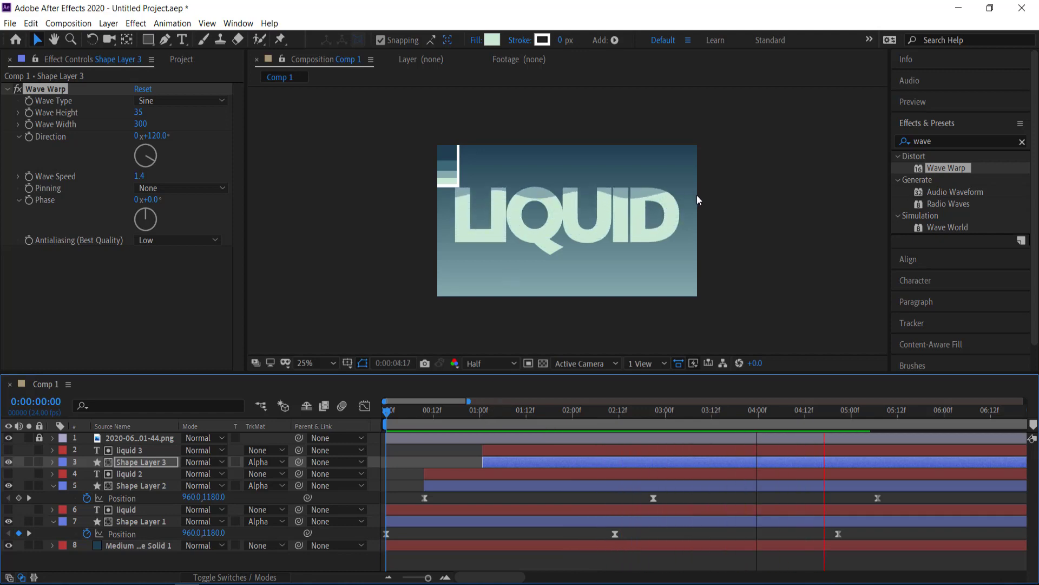
pyautogui.press('space')
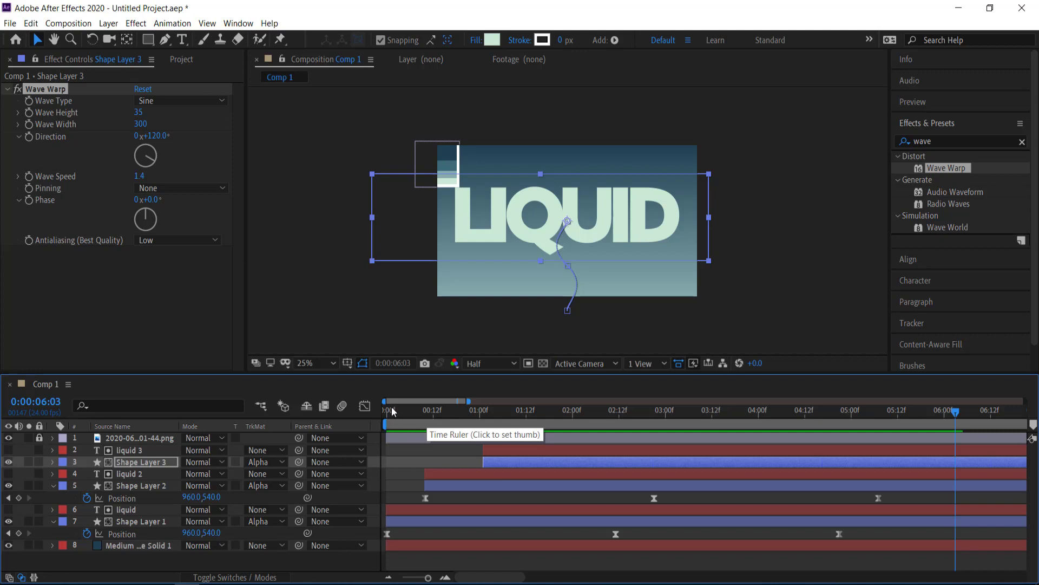
# - Pre-compose all three liquid text layers and their wave rectangles together, moving all attributes into the new composition
pyautogui.click(133, 521)
pyautogui.keyDown('shift'); pyautogui.click(129, 451); pyautogui.keyUp('shift')
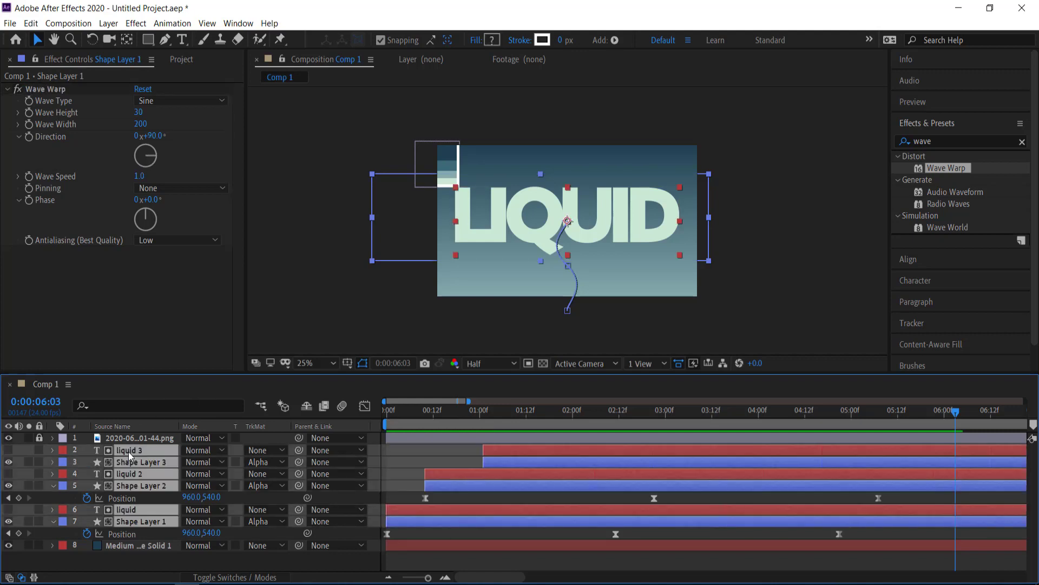
pyautogui.rightClick(128, 452)
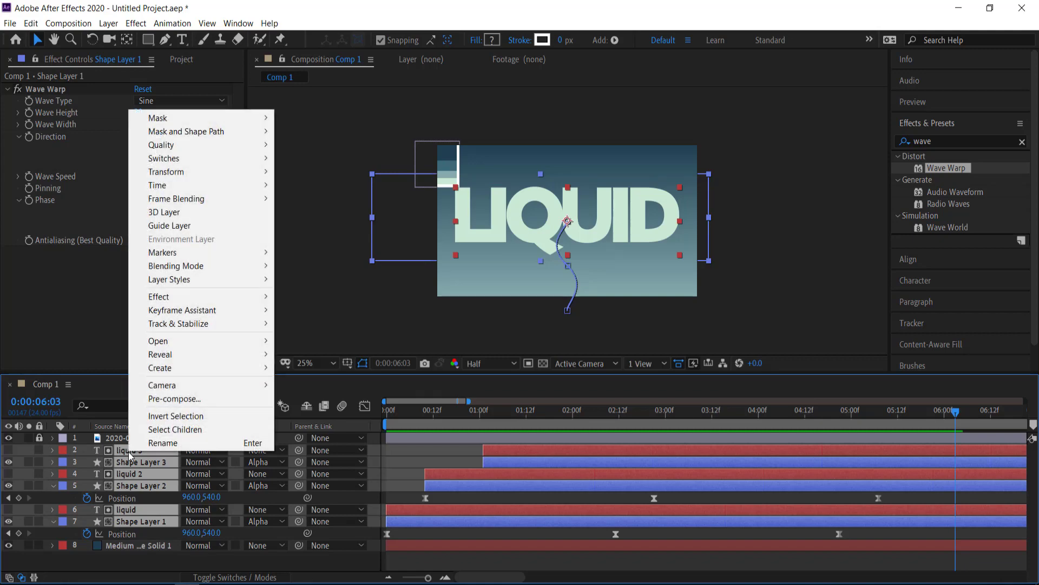
pyautogui.click(204, 401)
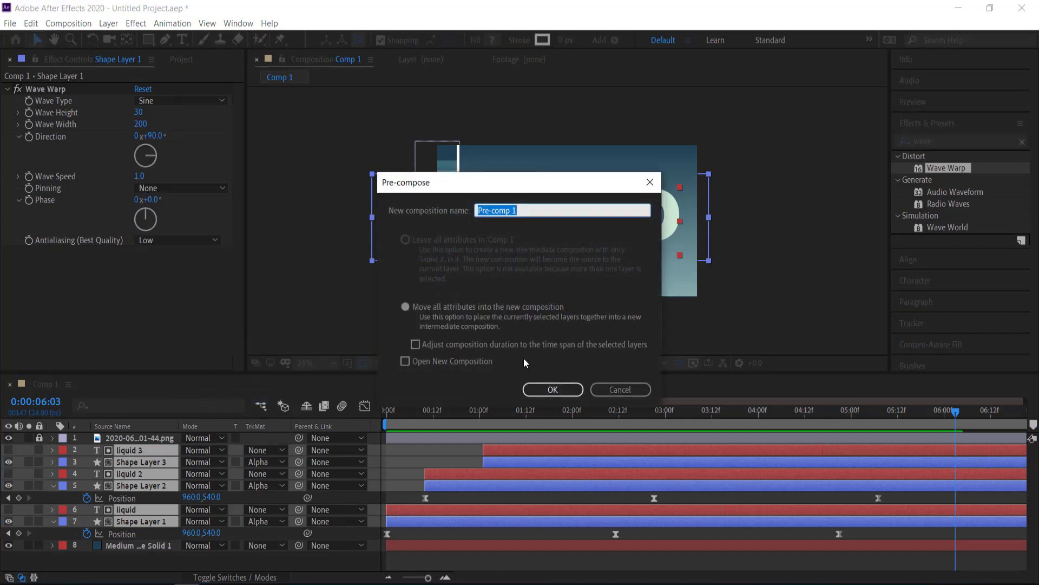
pyautogui.click(539, 388)
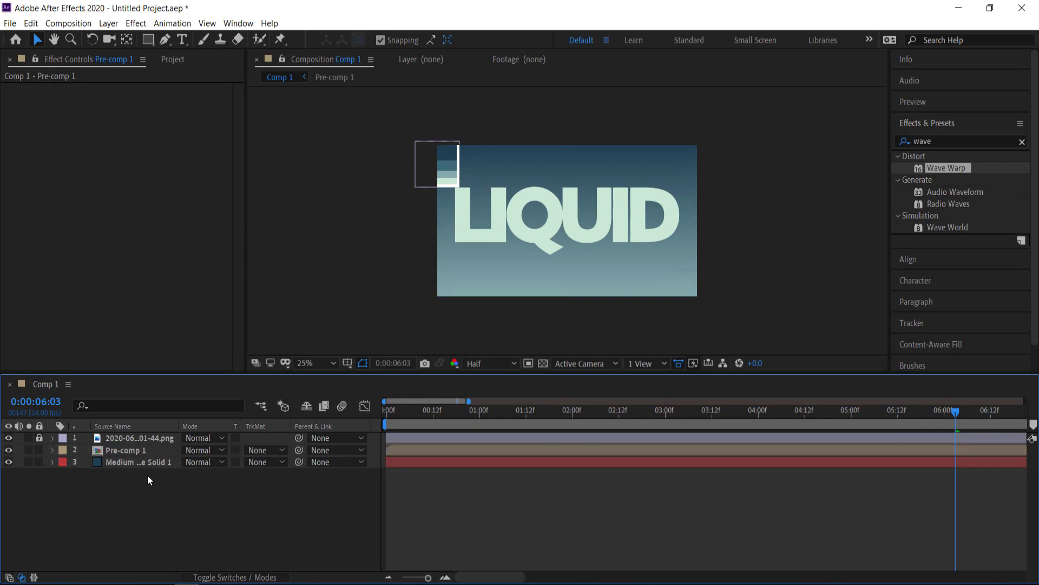
# - Open the pre-composition, check the first rectangle's layer inside it, and return to Comp 1
pyautogui.doubleClick(140, 450)
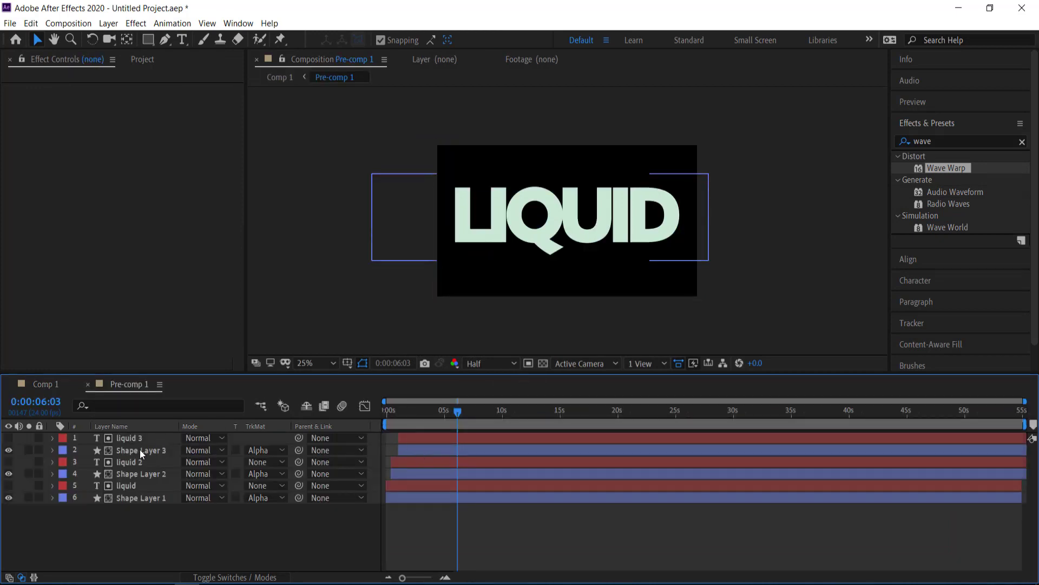
pyautogui.click(135, 498)
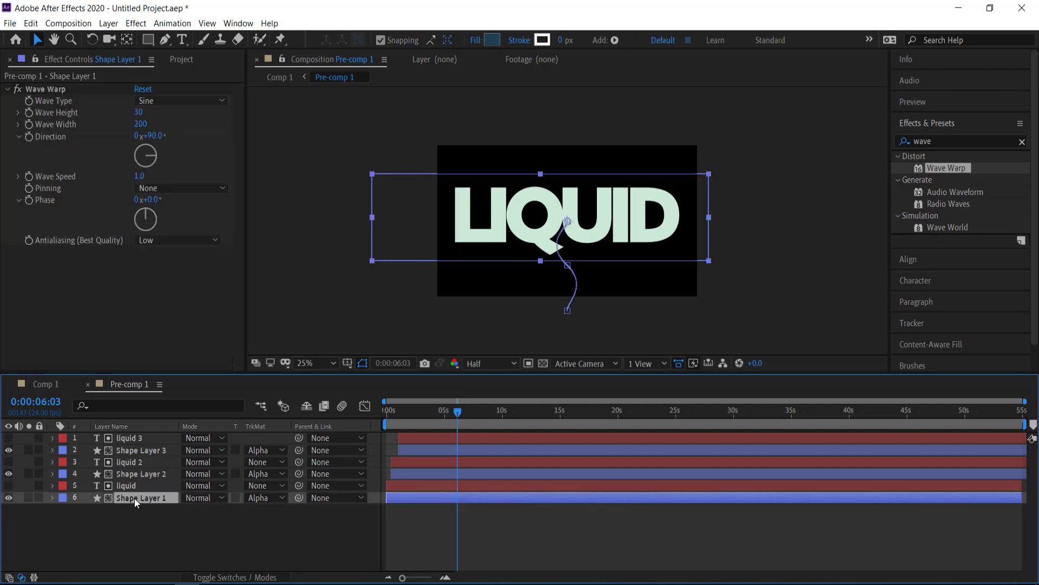
pyautogui.click(38, 382)
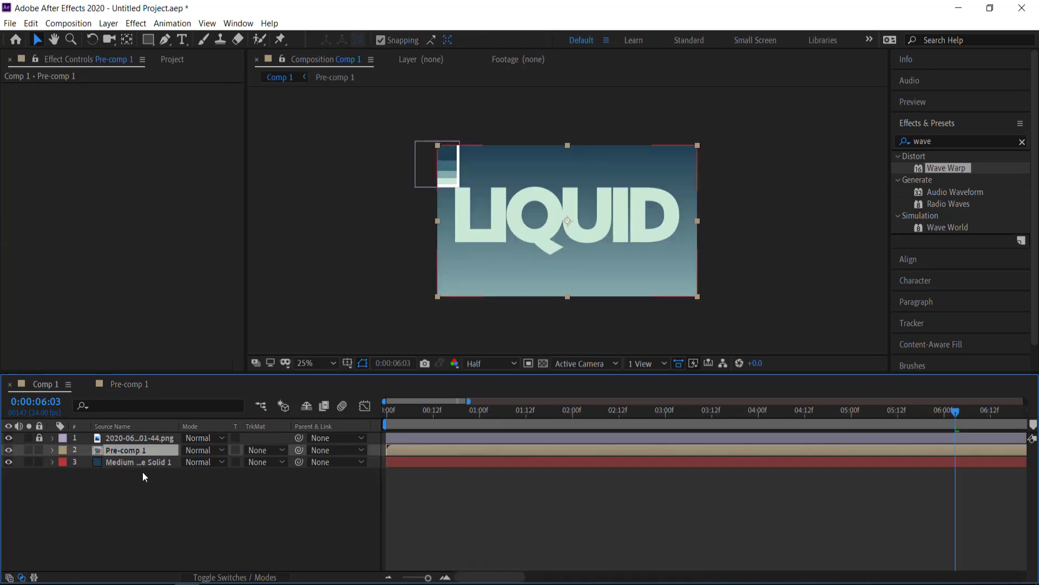
# - Paste the copied wave rectangle layer above Pre-comp 1, remove its track matte, and start it at about 0:00:01:13
pyautogui.hotkey('ctrl', 'v')
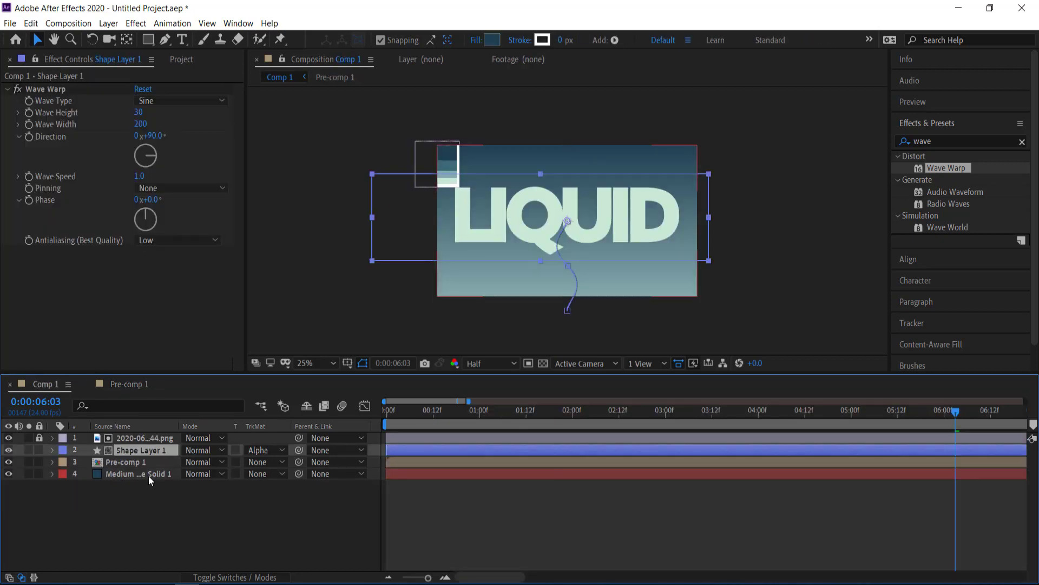
pyautogui.click(268, 449)
pyautogui.click(277, 458)
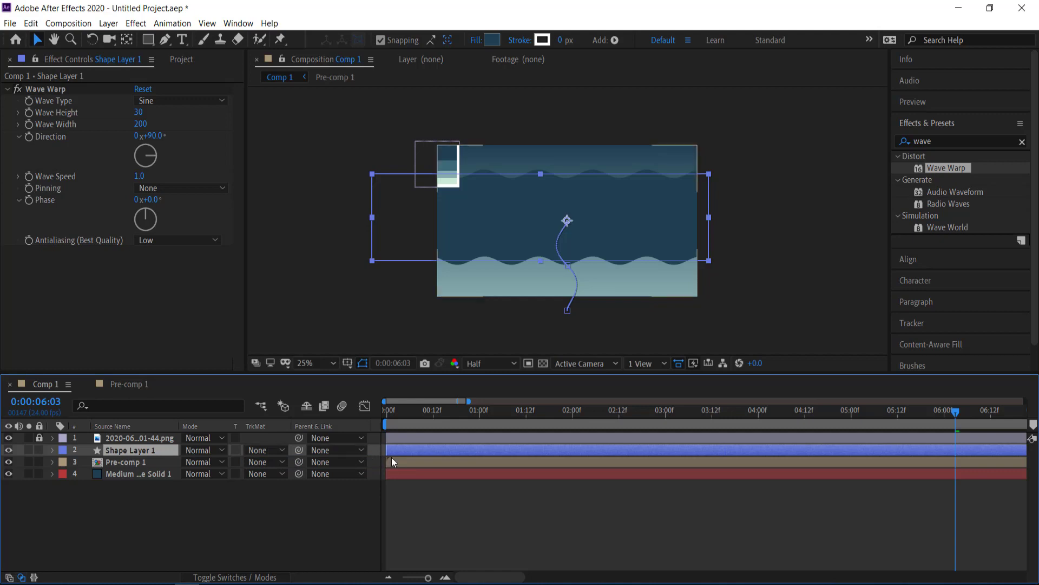
pyautogui.moveTo(404, 449); pyautogui.dragTo(481, 444)
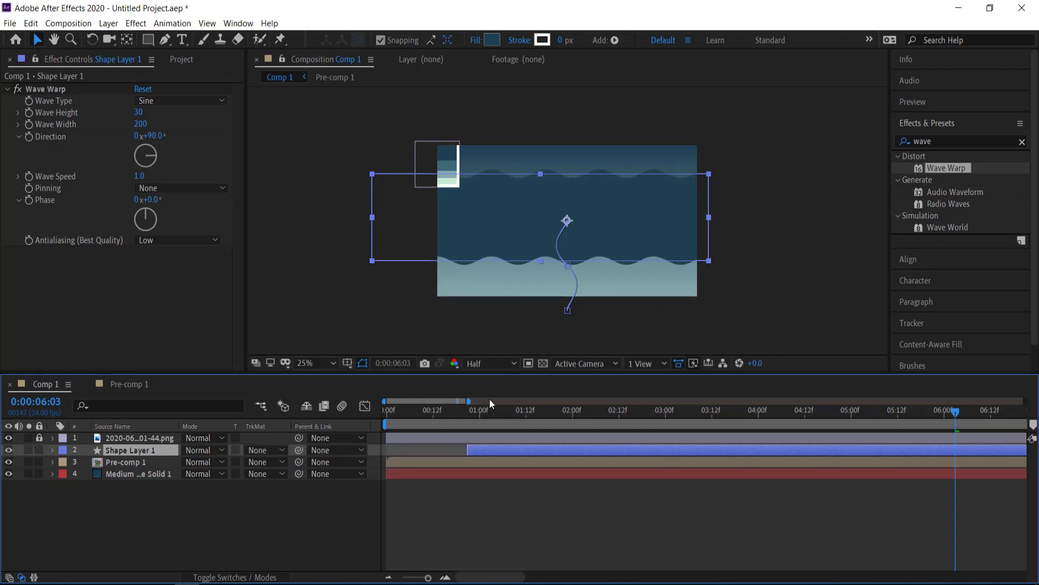
pyautogui.moveTo(436, 415); pyautogui.dragTo(575, 411)
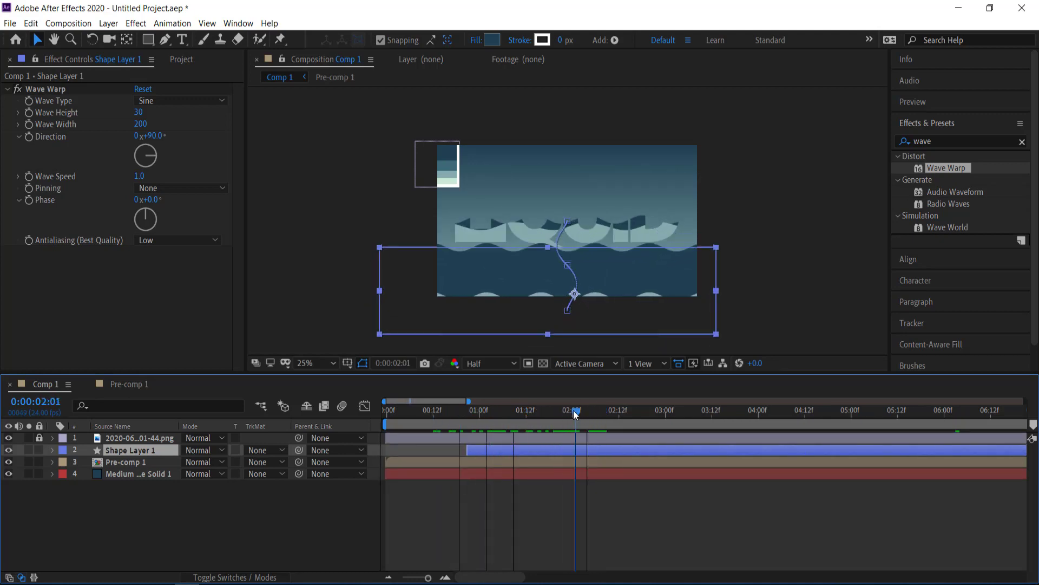
pyautogui.moveTo(548, 449); pyautogui.dragTo(610, 448)
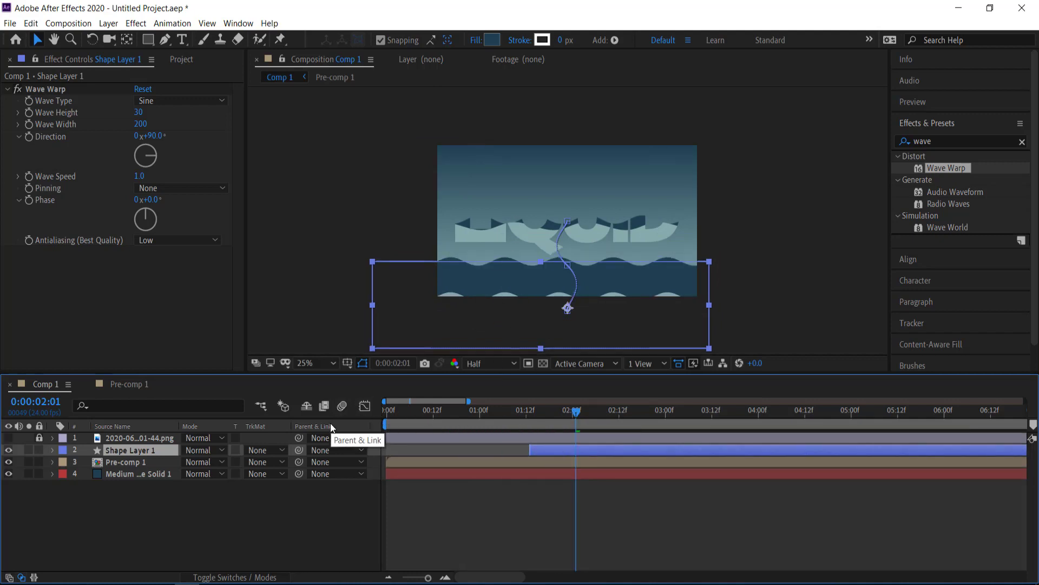
# - Set Pre-comp 1's track matte to Alpha Inverted Matte "Shape Layer 1"
pyautogui.click(120, 461)
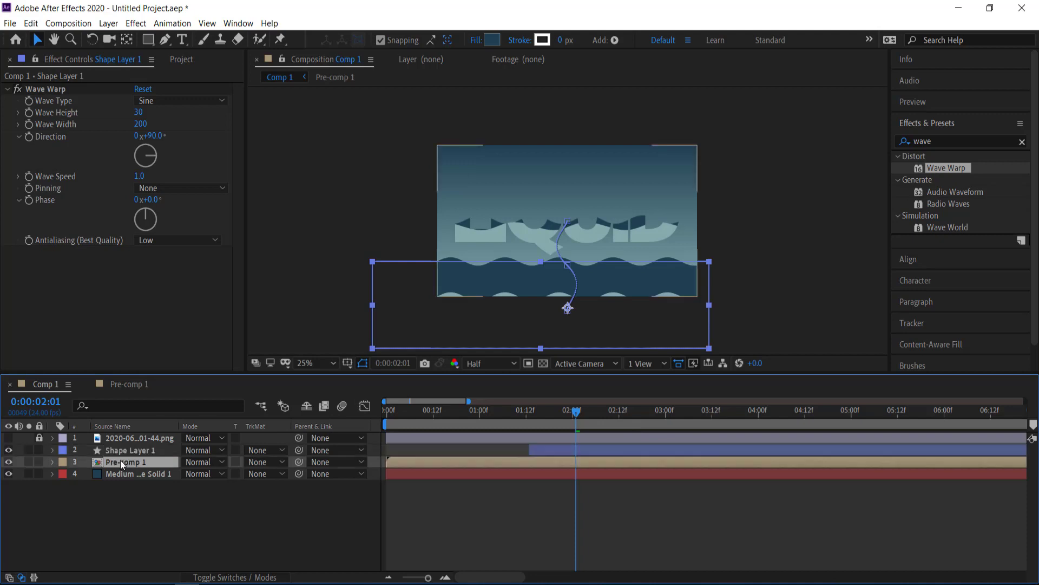
pyautogui.click(261, 463)
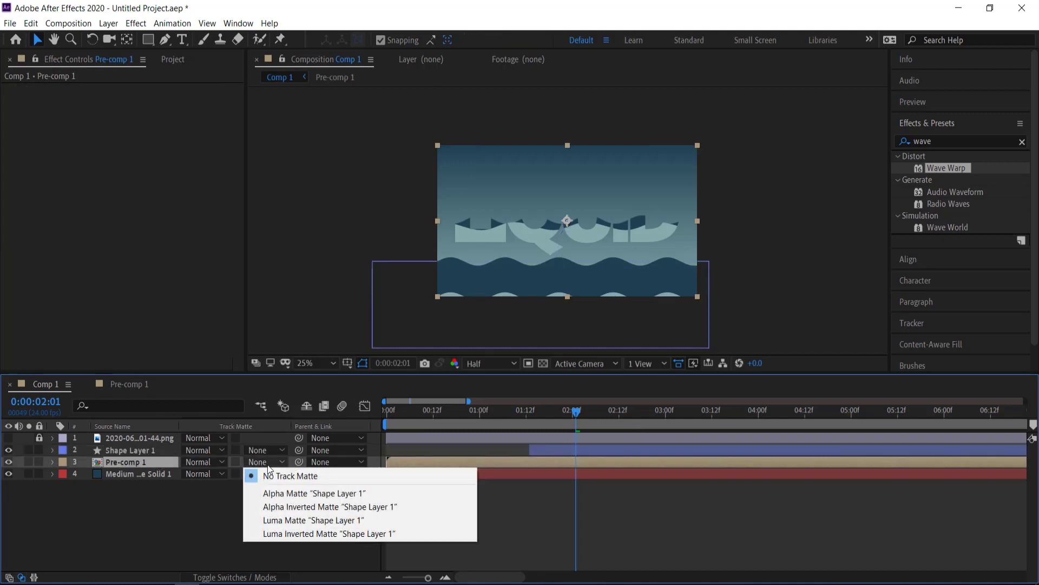
pyautogui.click(303, 508)
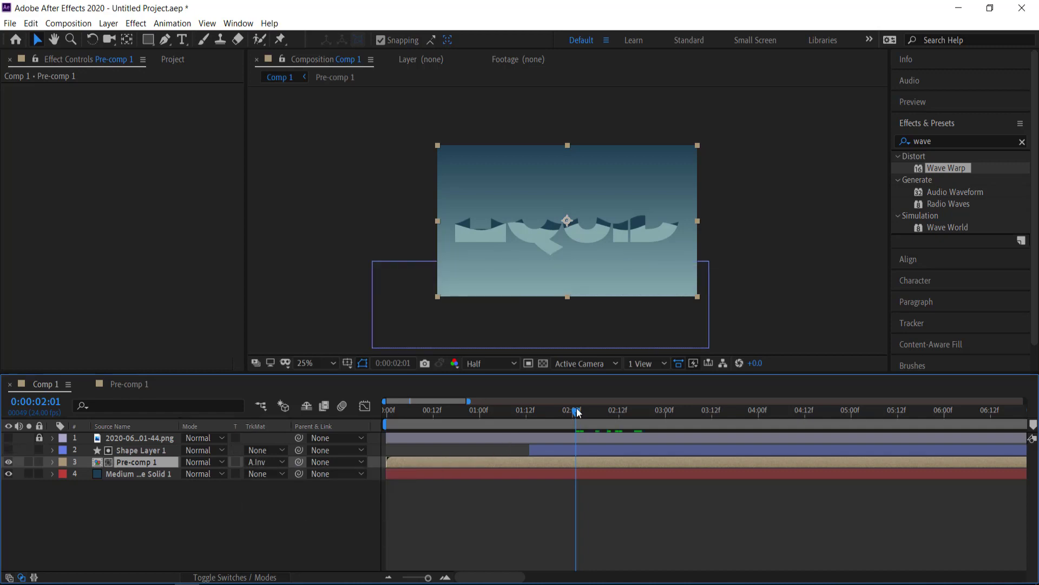
# - Scrub through the matted fill and delay the matte rectangle layer's start to about 4 seconds, checking how the text drains
pyautogui.moveTo(577, 410); pyautogui.dragTo(601, 411)
pyautogui.moveTo(630, 412); pyautogui.dragTo(658, 411)
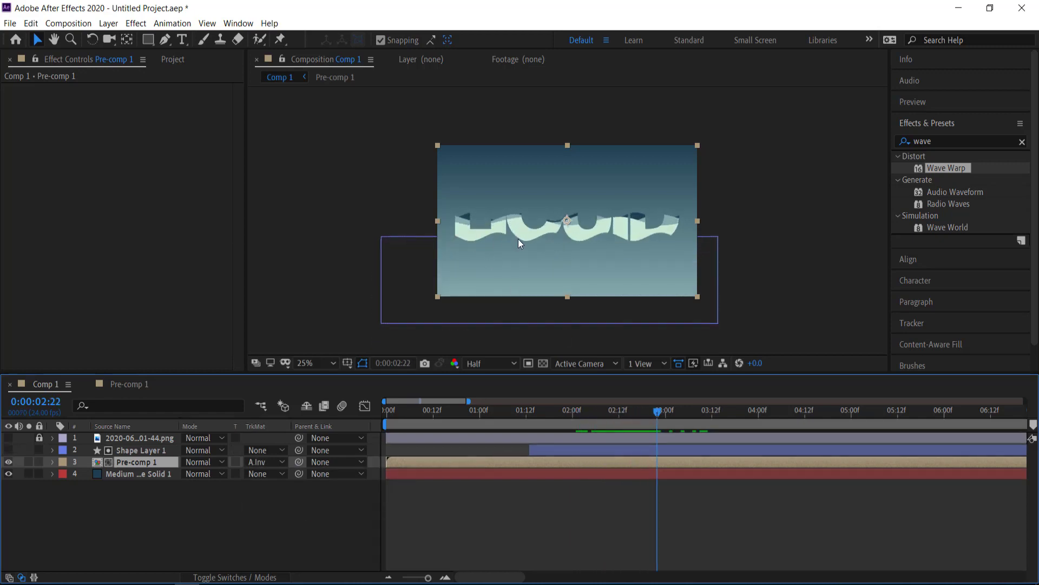
pyautogui.moveTo(657, 410); pyautogui.dragTo(553, 390)
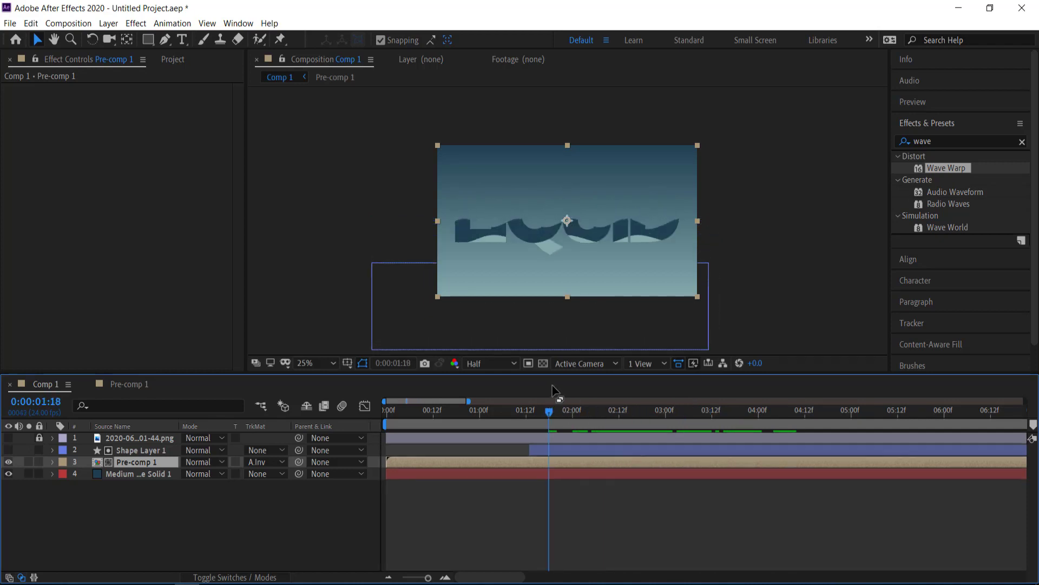
pyautogui.moveTo(547, 411); pyautogui.dragTo(607, 411)
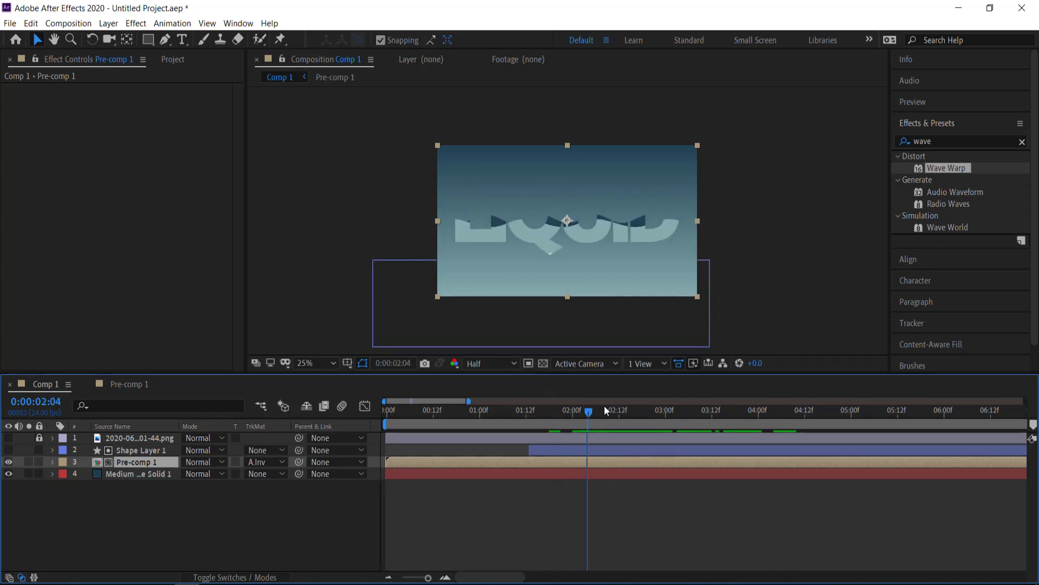
pyautogui.moveTo(583, 450); pyautogui.dragTo(797, 431)
pyautogui.moveTo(630, 410); pyautogui.dragTo(732, 414)
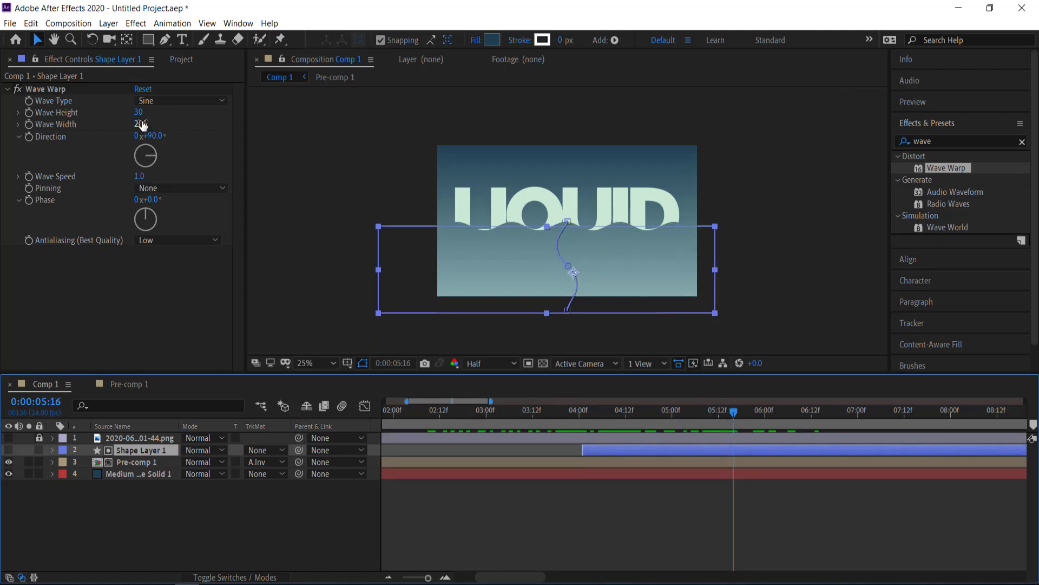
# - Set the matte rectangle's Wave Warp to wave width 400 and wave speed 0.5
pyautogui.moveTo(139, 124); pyautogui.dragTo(417, 137)
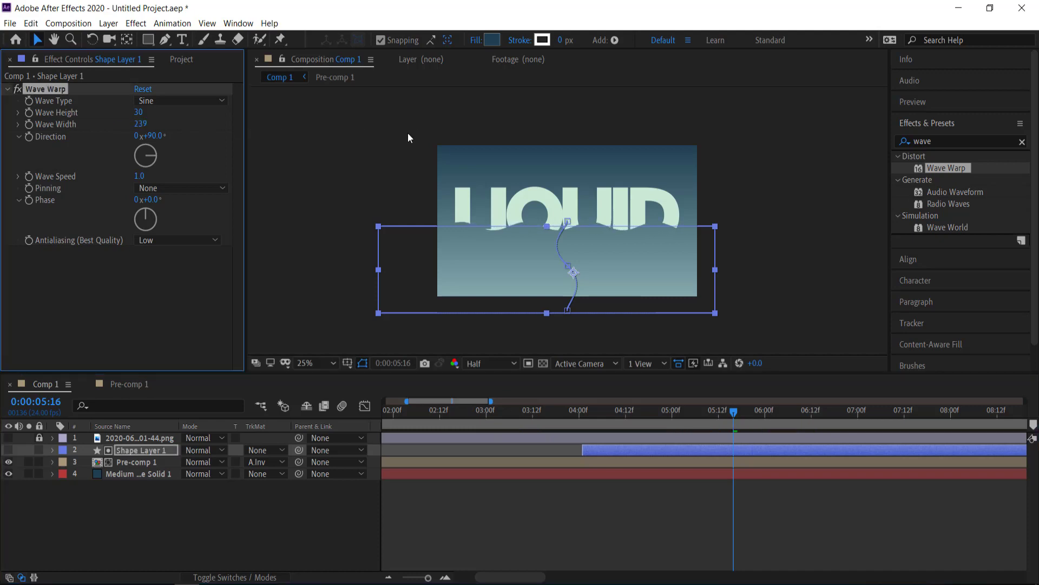
pyautogui.click(139, 124)
pyautogui.write('400')
pyautogui.press('Return')
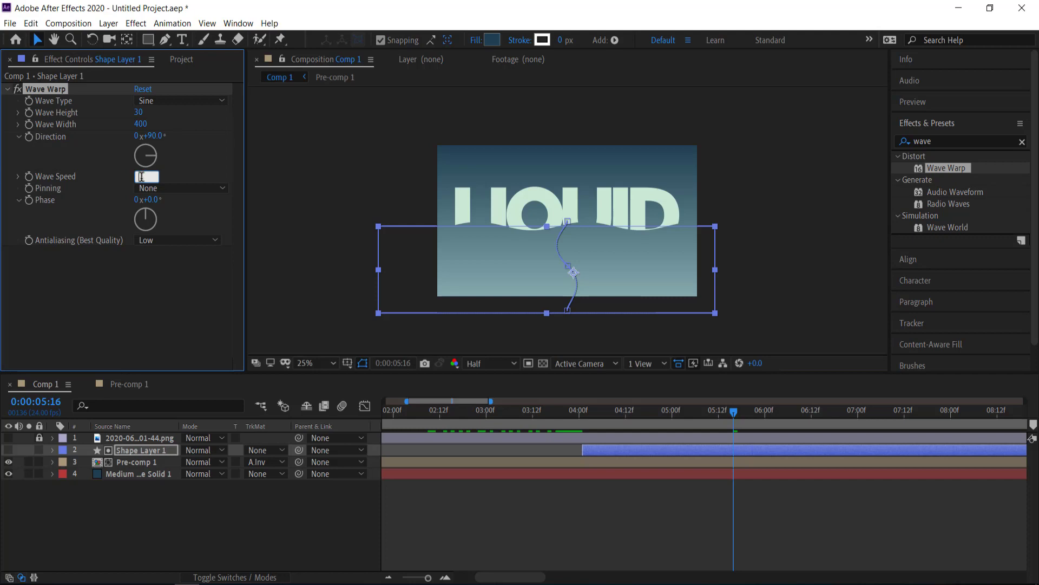
pyautogui.write('0')
pyautogui.press('Return')
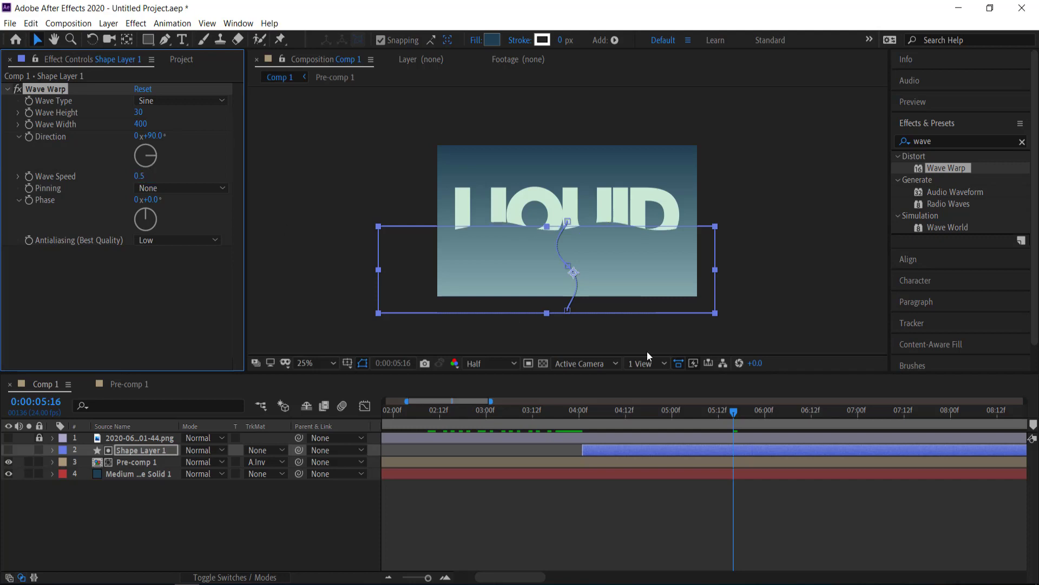
# - Preview the liquid text draining away from 0:00:03:19, and scrub back through the whole animation
pyautogui.moveTo(734, 413); pyautogui.dragTo(560, 410)
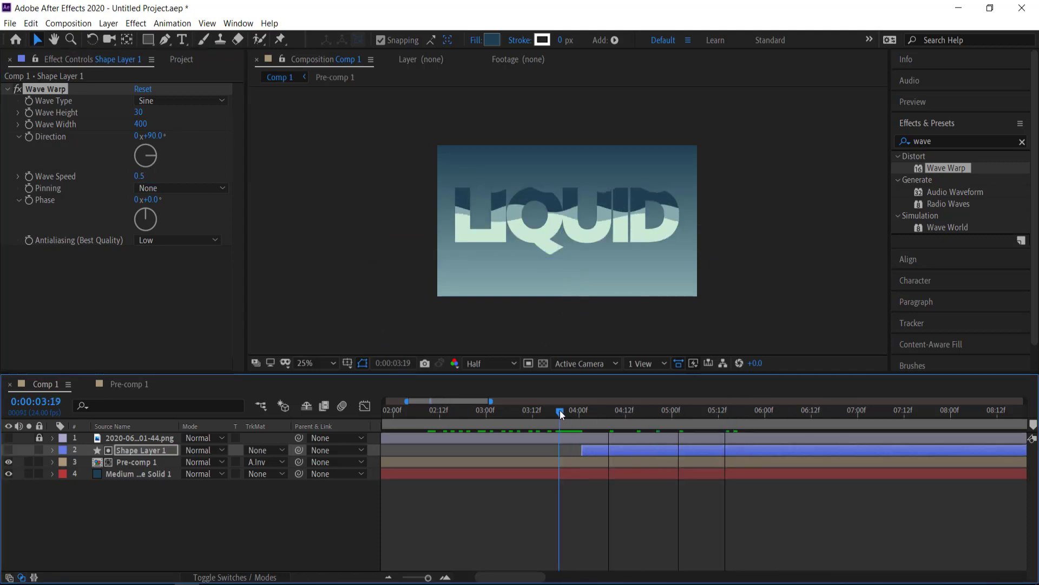
pyautogui.press('space')
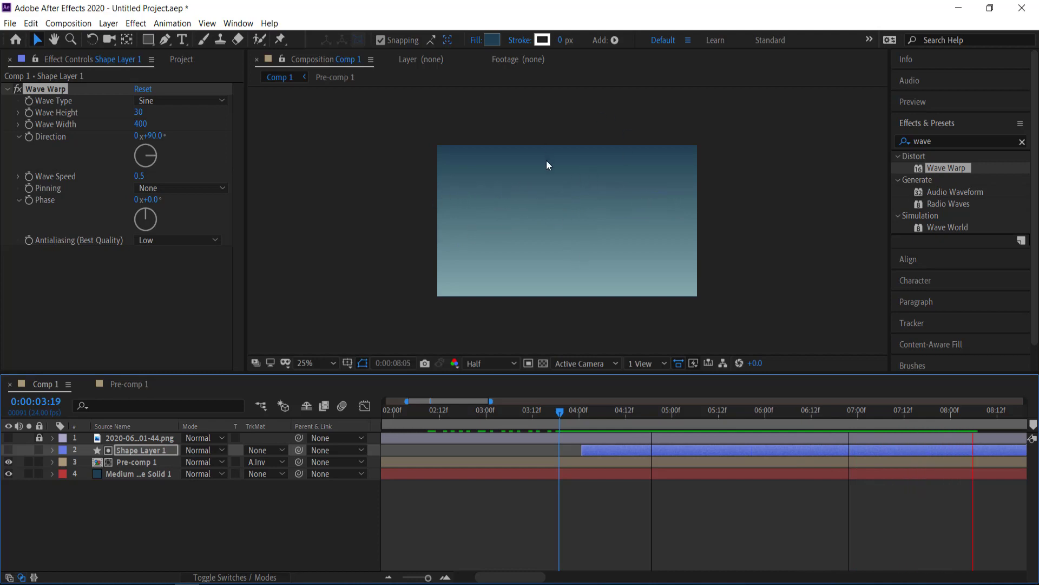
pyautogui.press('space')
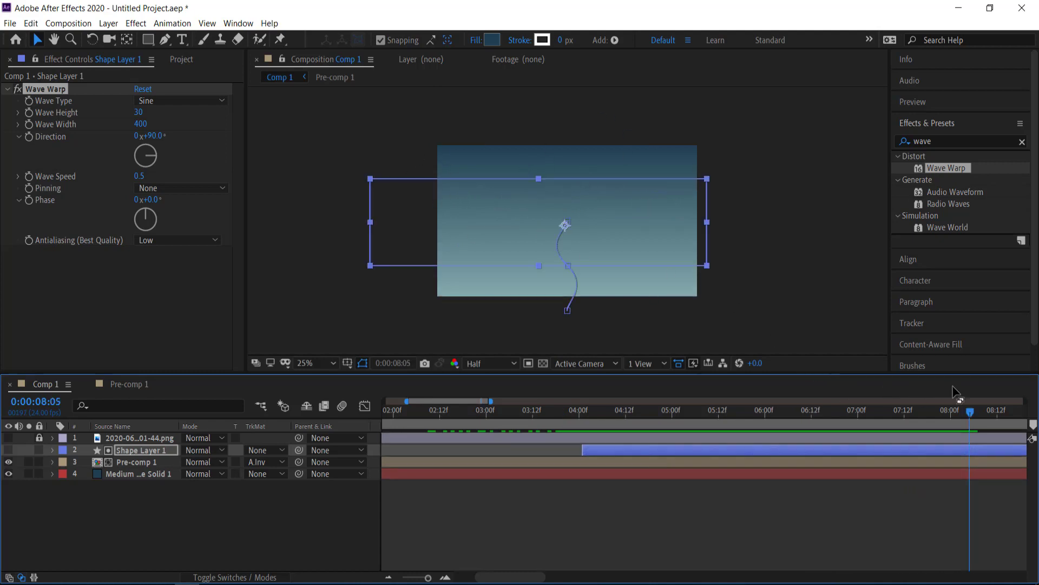
pyautogui.moveTo(973, 414); pyautogui.dragTo(451, 410)
pyautogui.moveTo(365, 408); pyautogui.dragTo(677, 409)
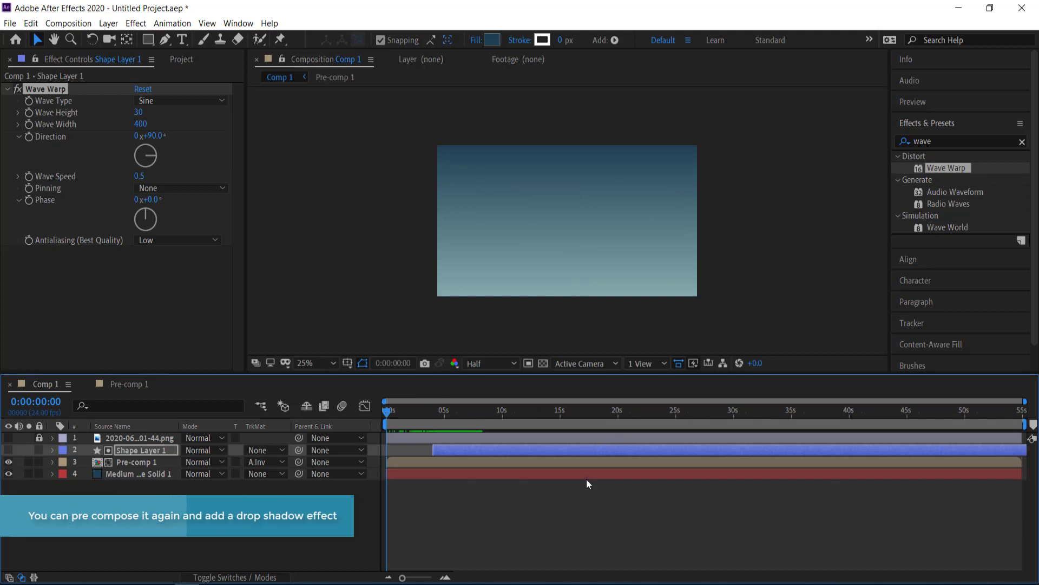
# - End the work area at about 10 seconds, trim Comp 1 to it, and return to the start of the composition
pyautogui.moveTo(387, 411); pyautogui.dragTo(501, 413)
pyautogui.moveTo(1025, 425); pyautogui.dragTo(506, 427)
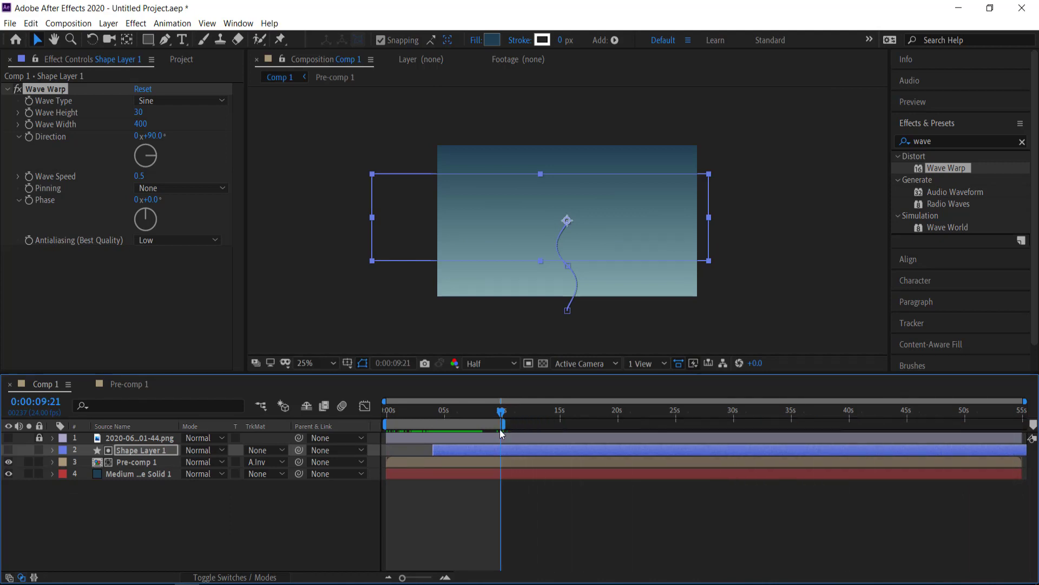
pyautogui.rightClick(489, 425)
pyautogui.click(579, 456)
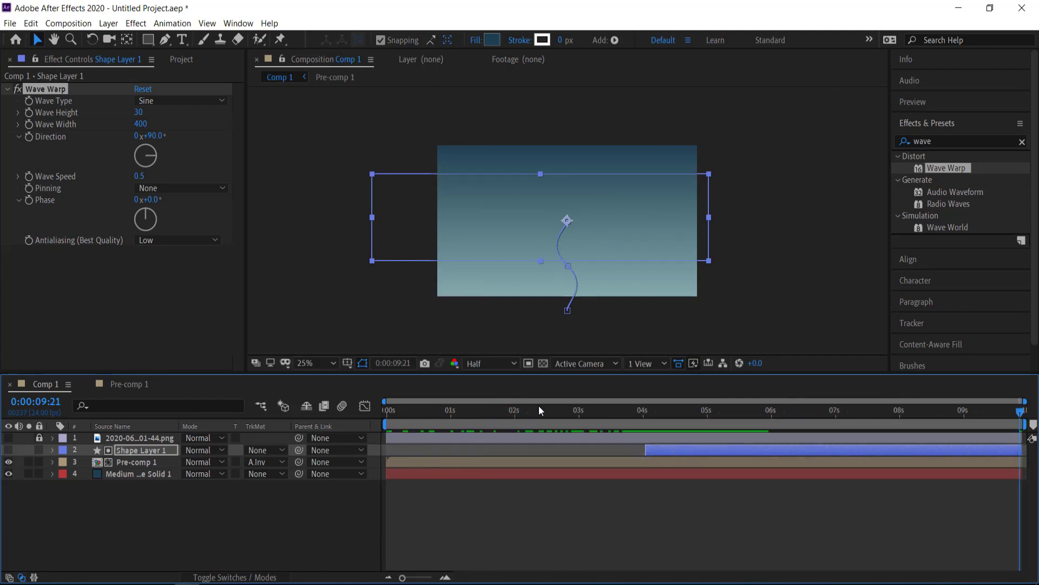
pyautogui.click(635, 419)
pyautogui.moveTo(683, 413); pyautogui.dragTo(287, 415)
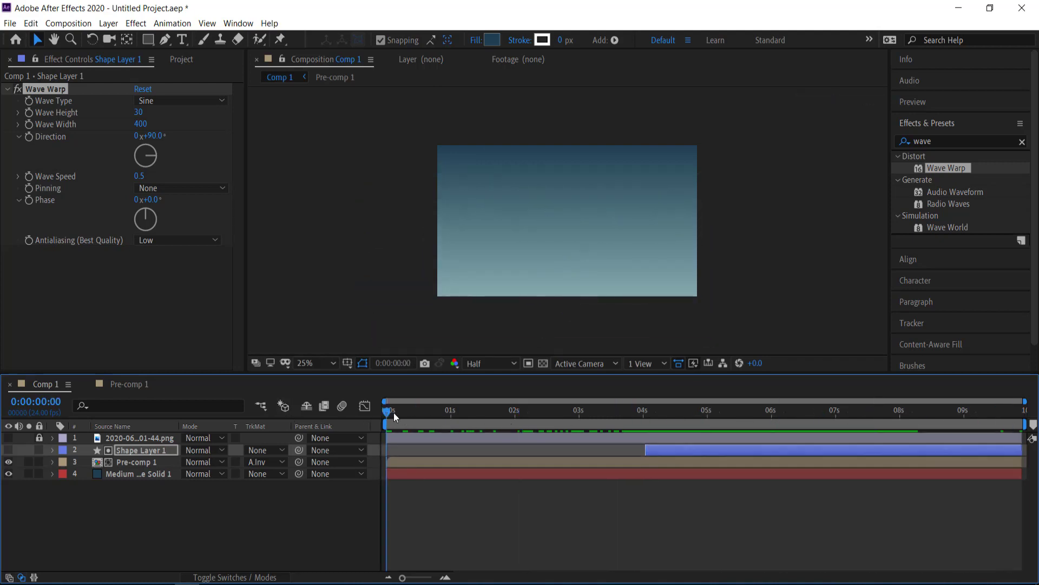